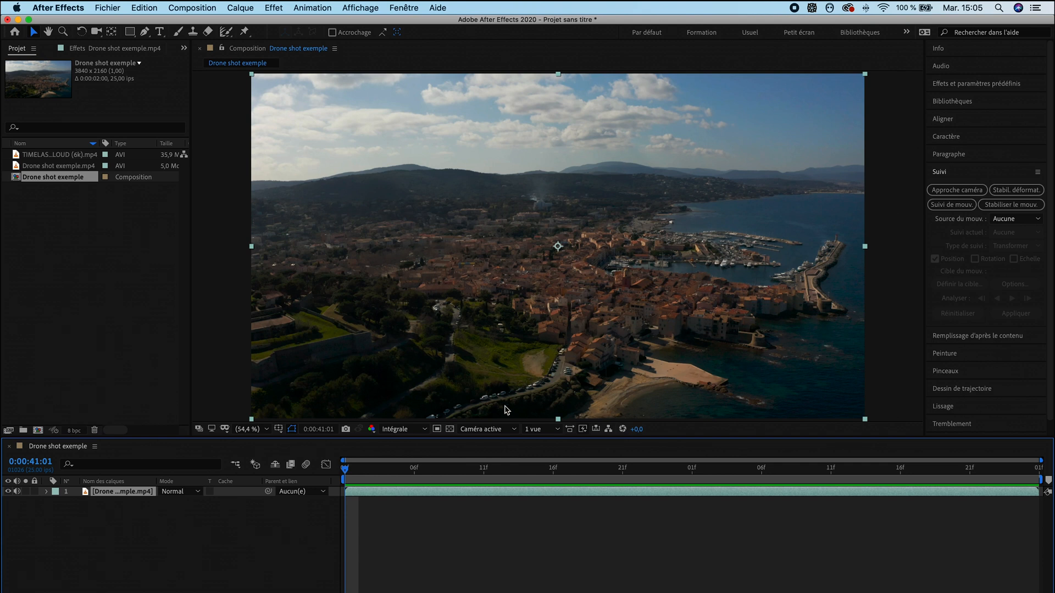
Duplicate the drone footage layer and rename the lower copy "pour tracking"
key("space")
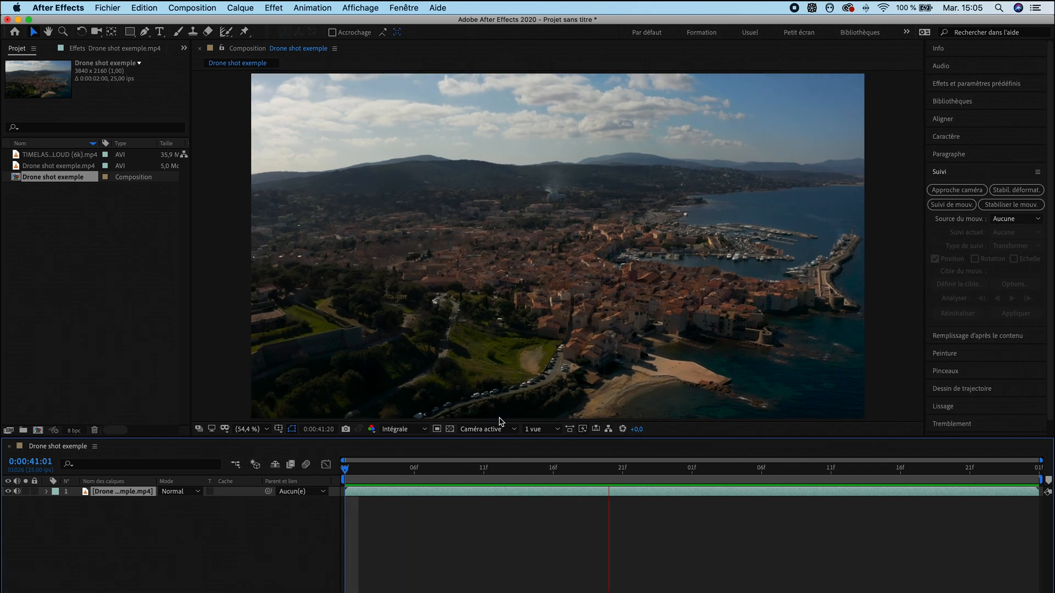
key("space")
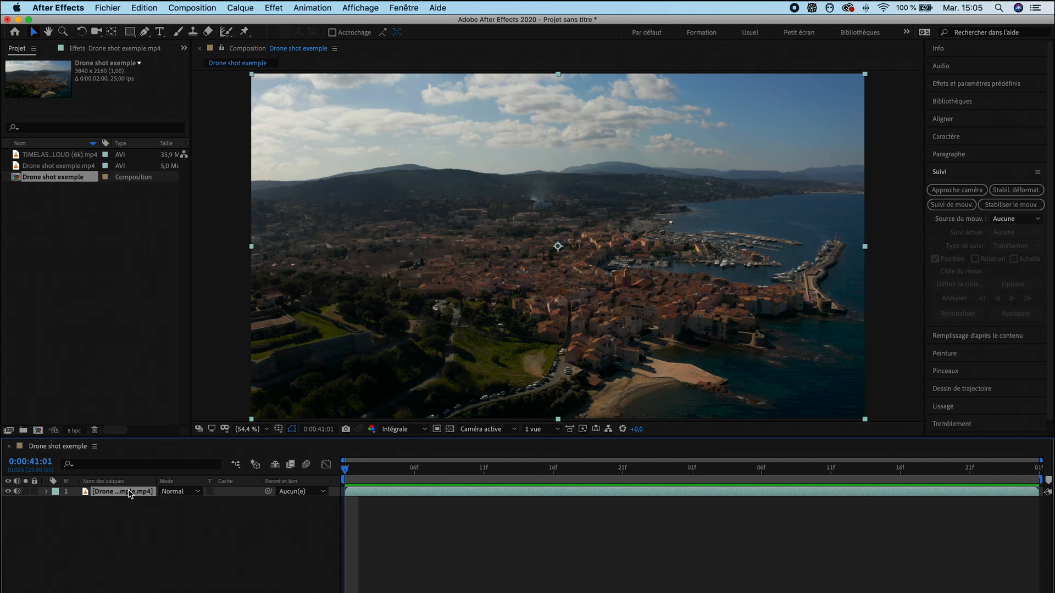
key("super+d")
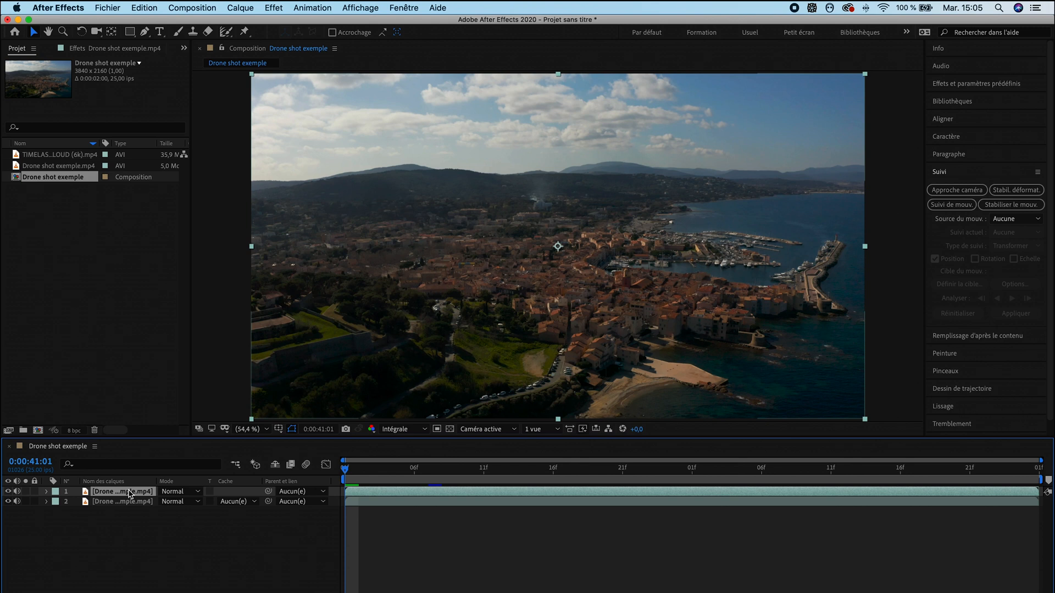
left_click(120, 502)
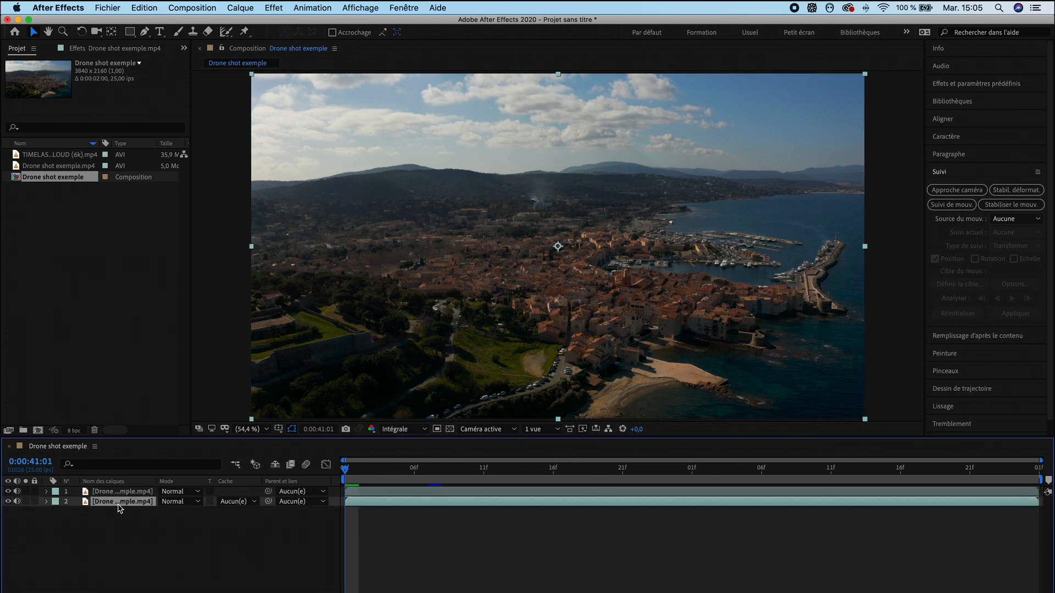
right_click(119, 503)
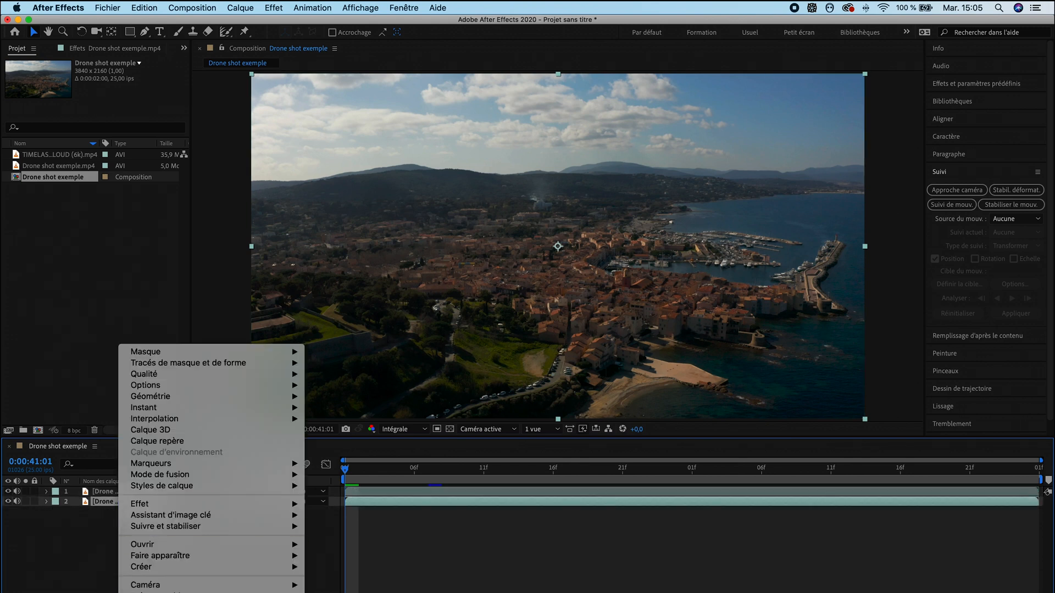
type("pour tracking")
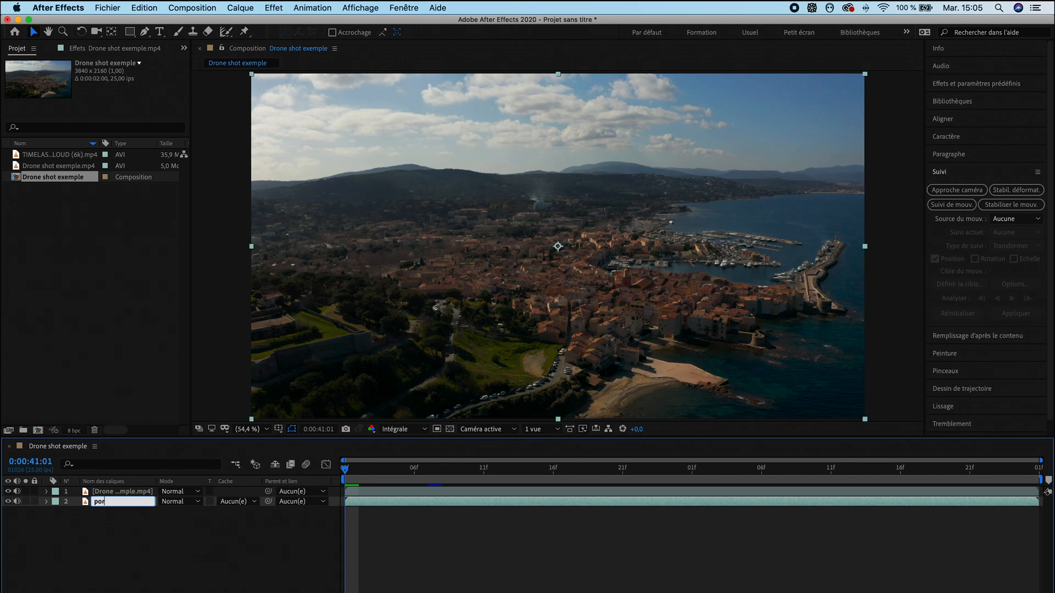
key("Return")
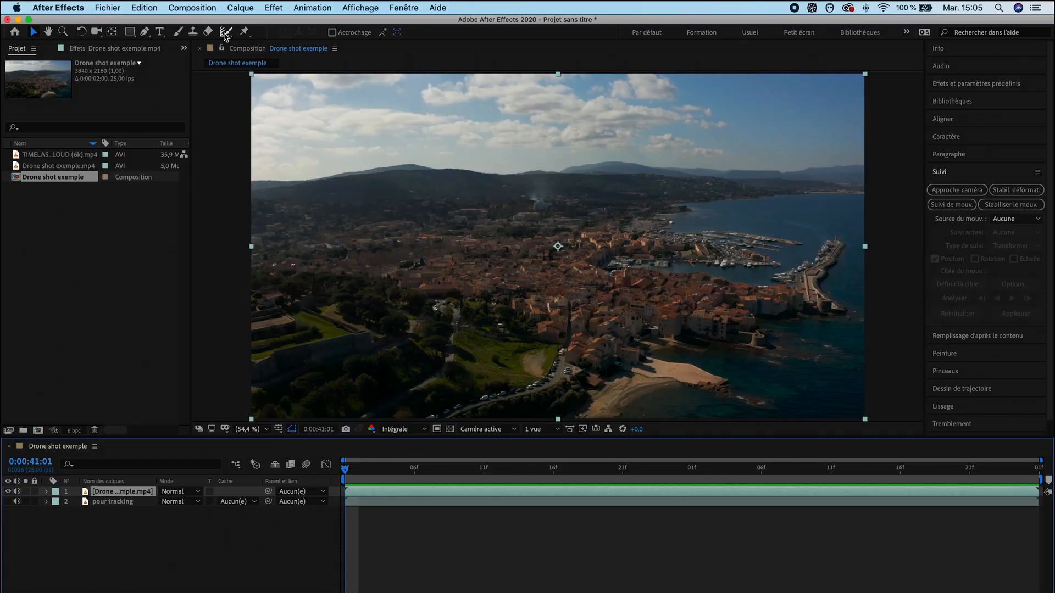
Open the upper drone layer and select the sky with a wide horizontal Roto-pinceau stroke on its first frame
left_click_drag(224, 33, 293, 37)
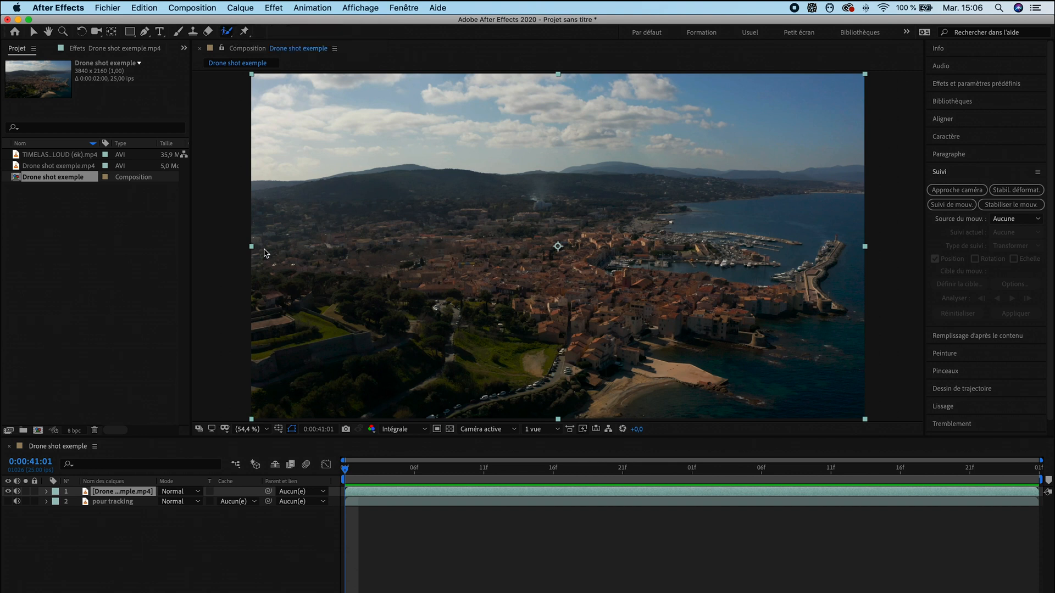
double_click(128, 492)
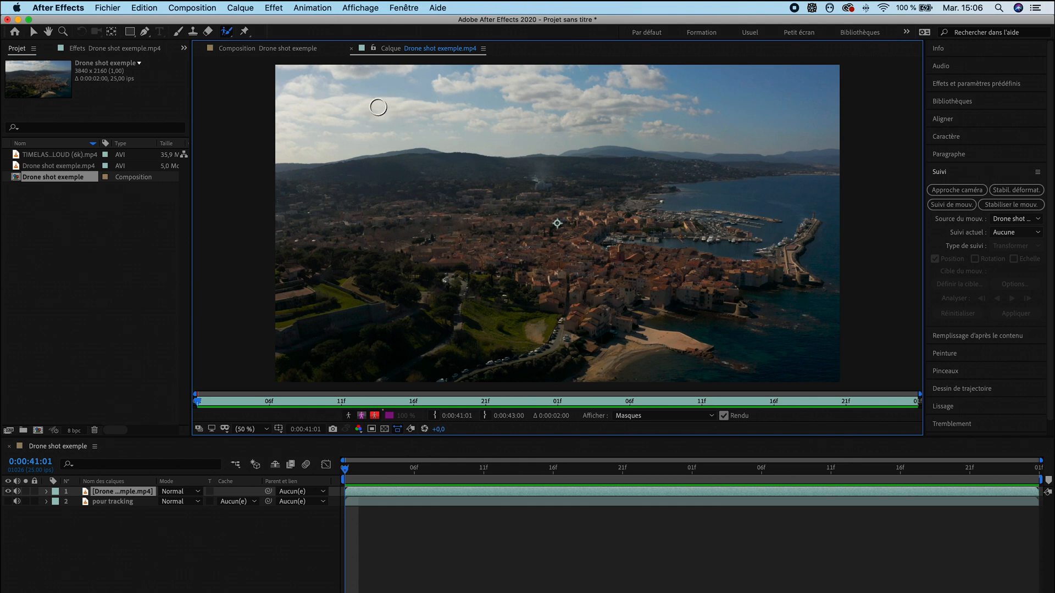
left_click_drag(378, 107, 366, 108, "super")
left_click_drag(308, 113, 793, 110)
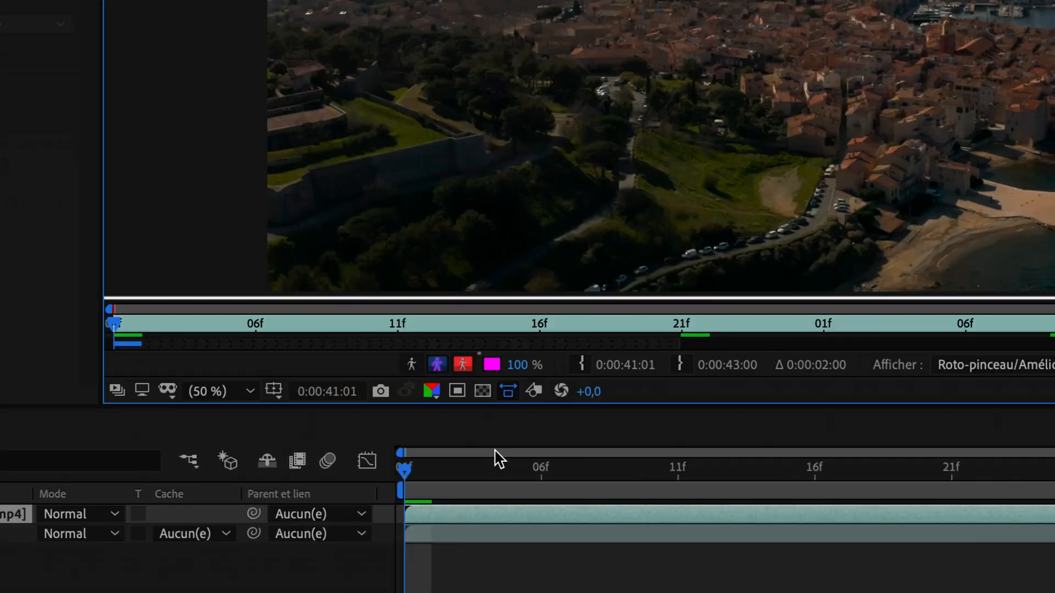
Propagate the sky selection and reinforce it with Roto-pinceau strokes across the sky at 0:00:41:20 and 0:00:42:14
key("space")
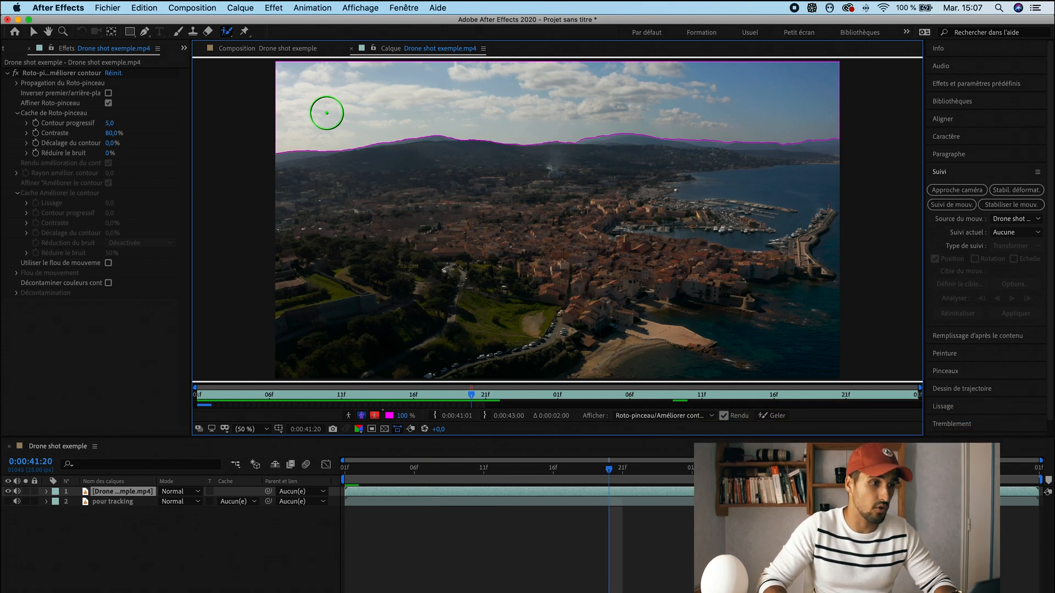
mouse_move(317, 112)
left_mouse_down()
mouse_move(565, 92)
mouse_move(768, 95)
left_mouse_up()
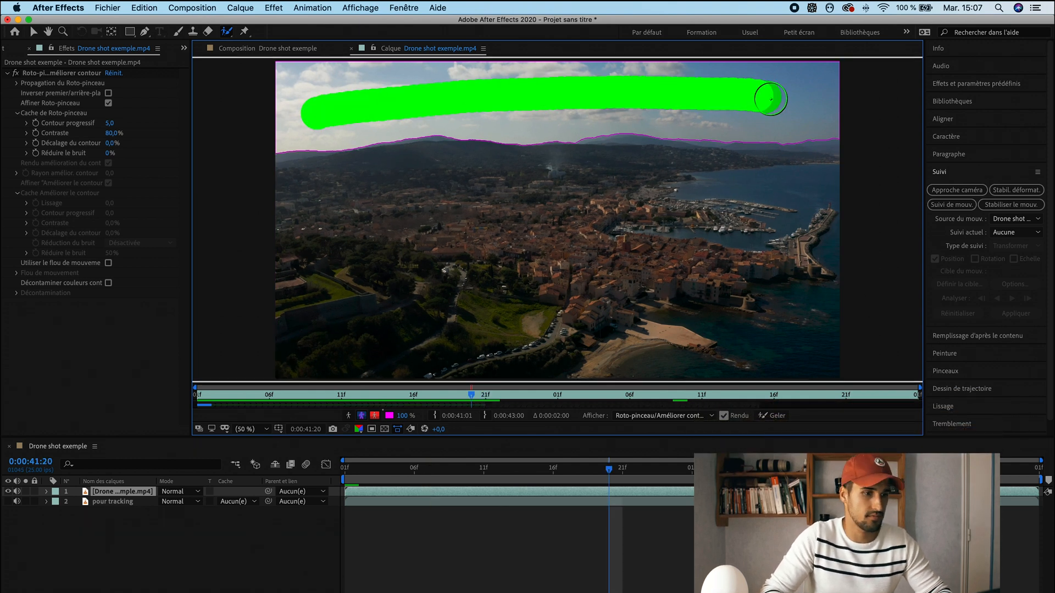
left_click_drag(471, 397, 746, 400)
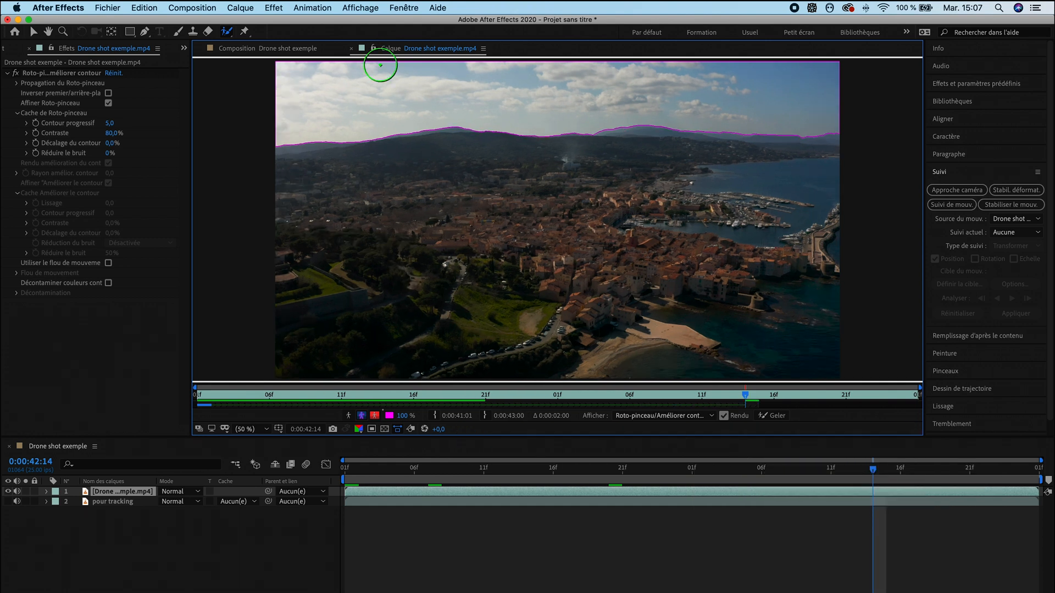
left_click_drag(285, 106, 800, 98)
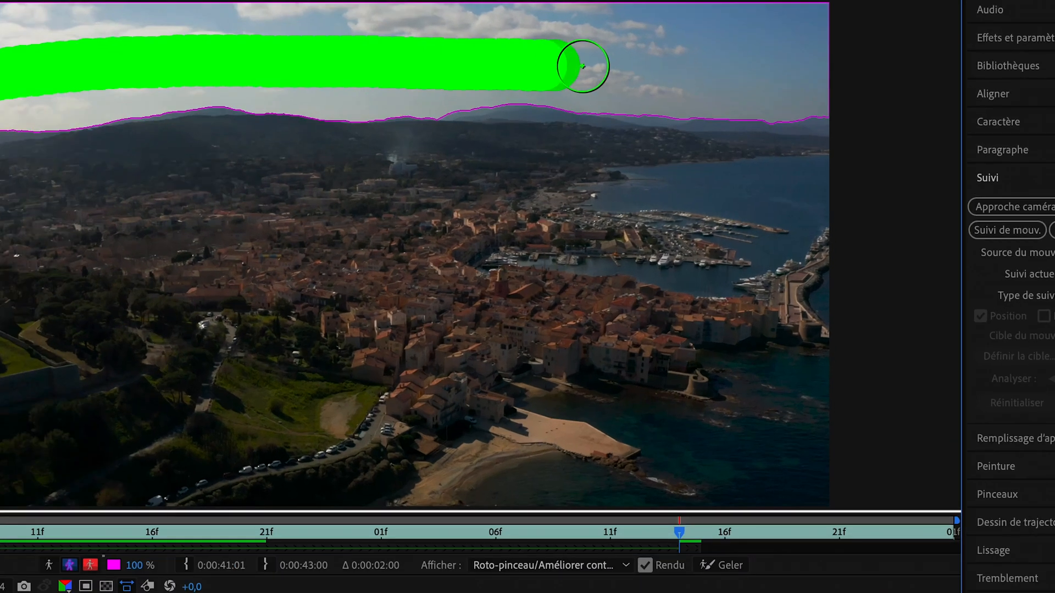
left_click_drag(765, 61, 761, 60)
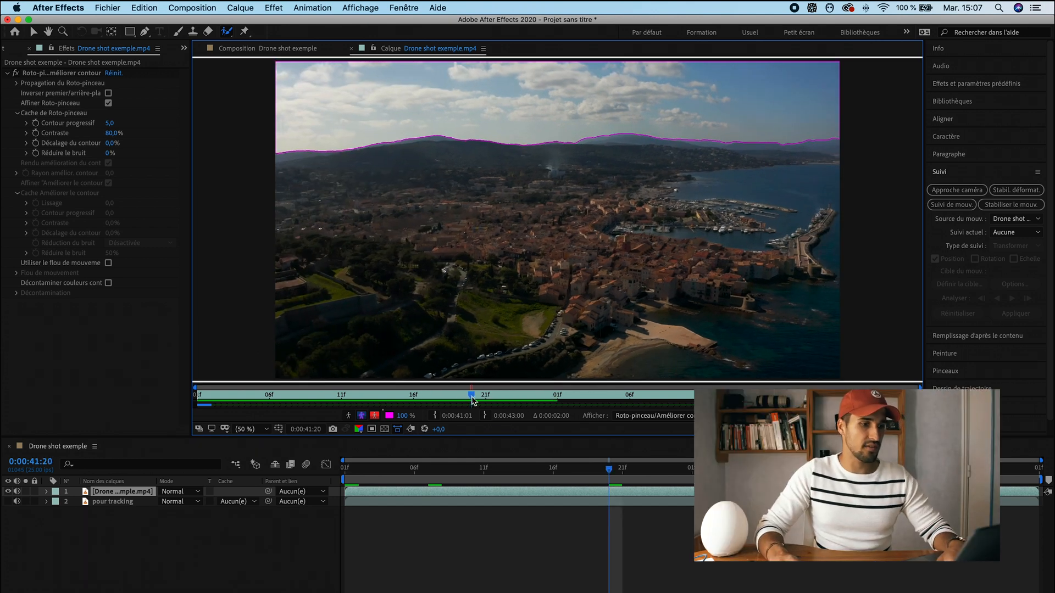
Return to the frame at 0:00:41:01 and ready the Améliorer le contour tool with a much smaller brush
left_click_drag(456, 397, 189, 406)
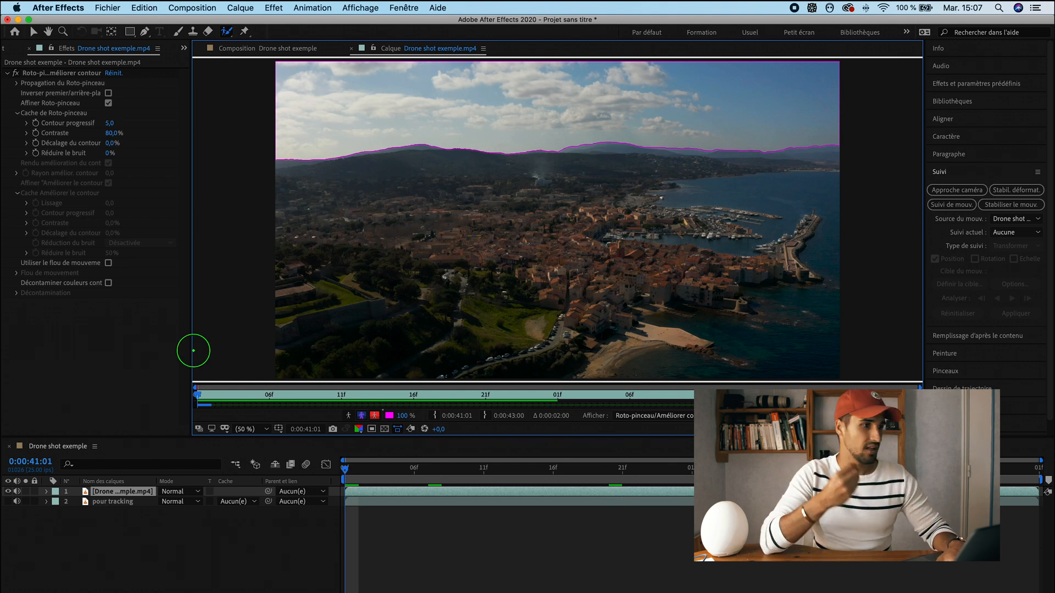
left_click(231, 35)
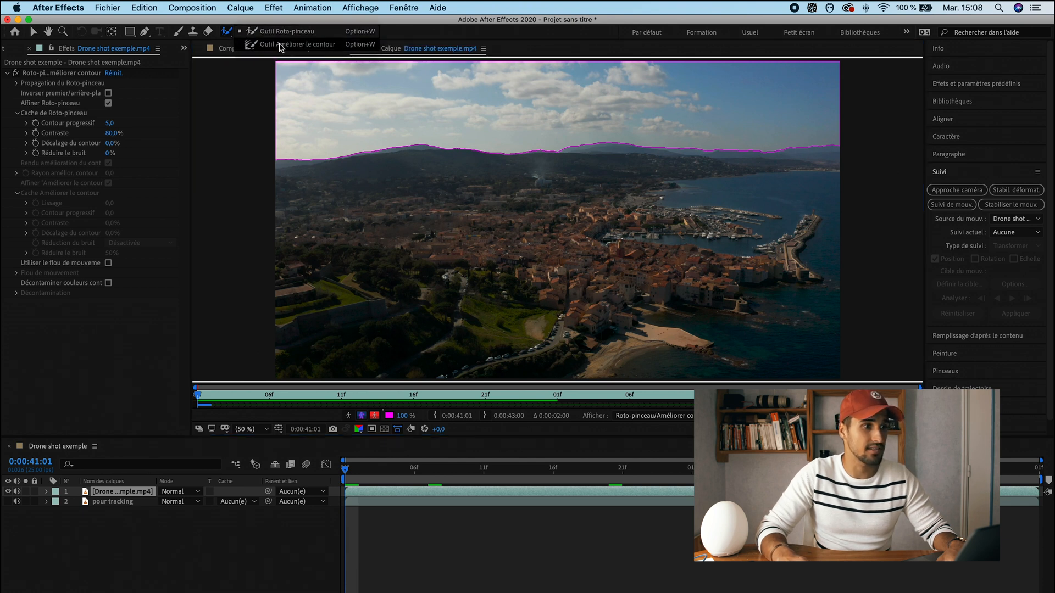
left_click(278, 51)
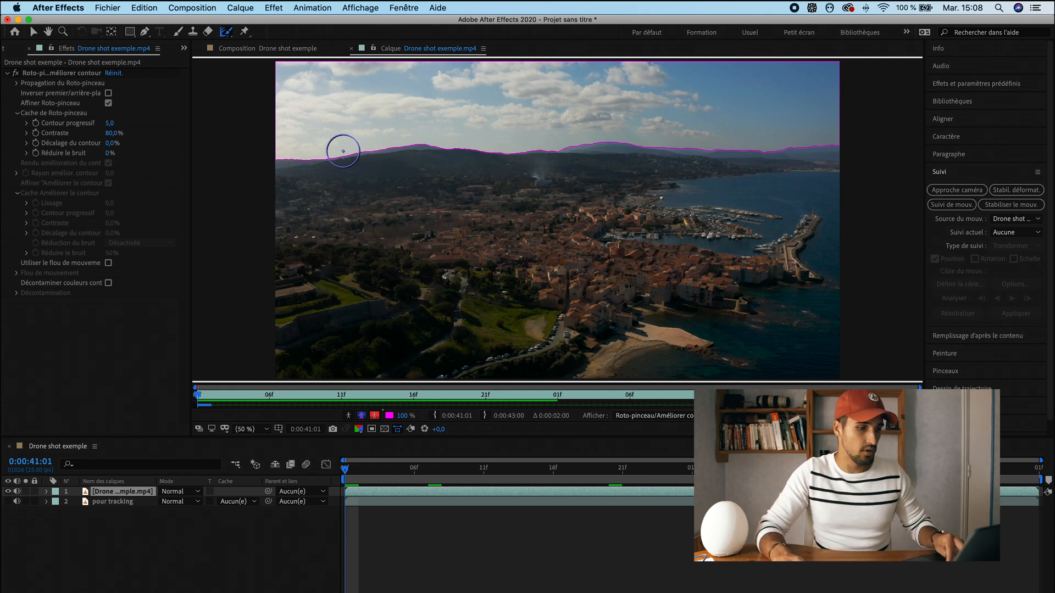
left_click_drag(376, 166, 426, 166)
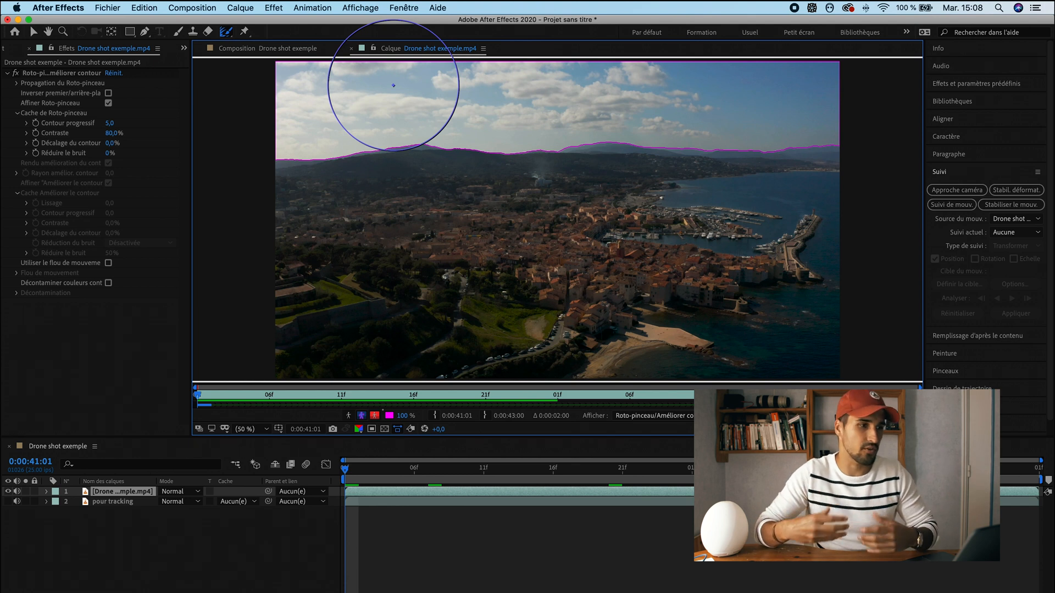
left_click_drag(348, 129, 297, 129)
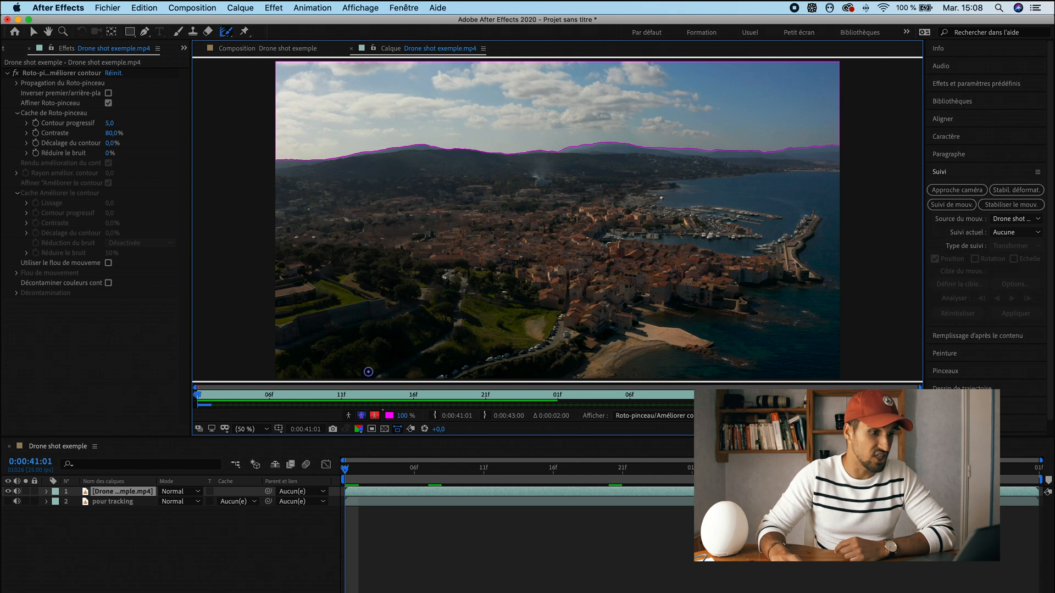
Refine the sky's edge with an Améliorer le contour stroke along the horizon, starting at the footage's left border
left_click(267, 432)
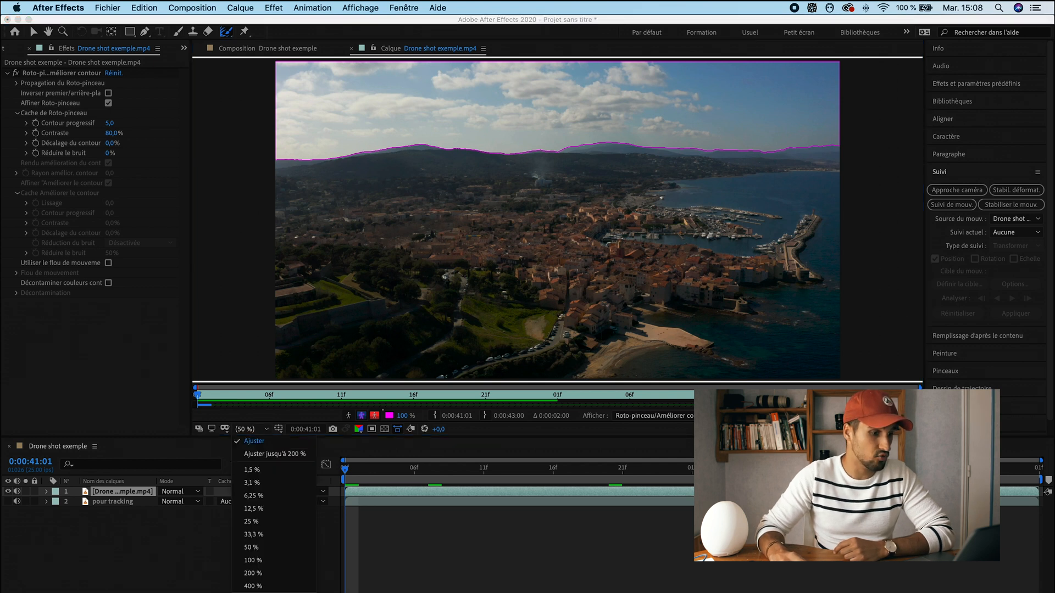
left_click(269, 592)
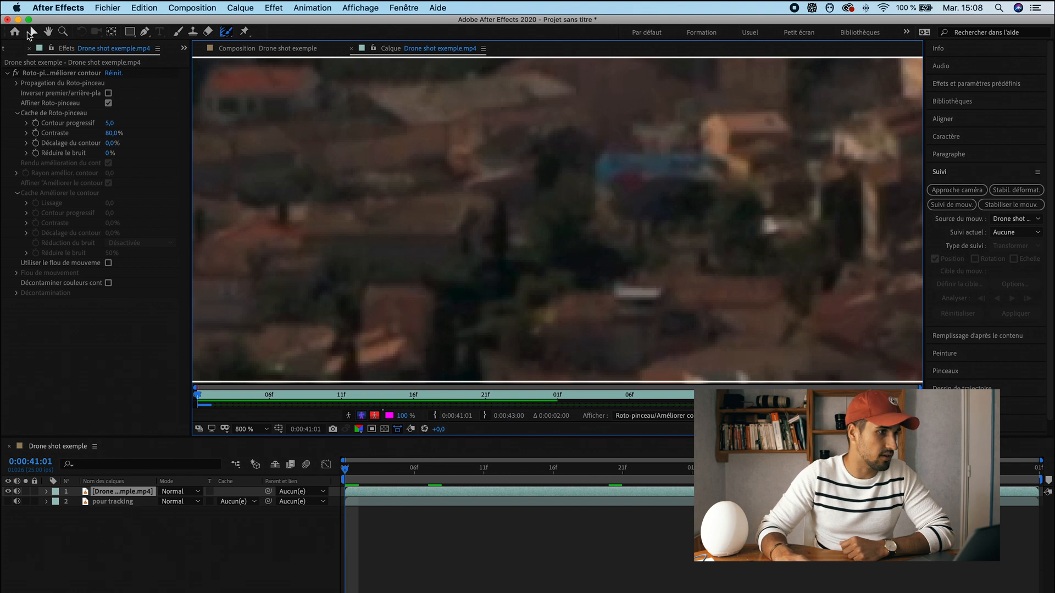
left_click(48, 32)
left_click_drag(267, 128, 664, 371)
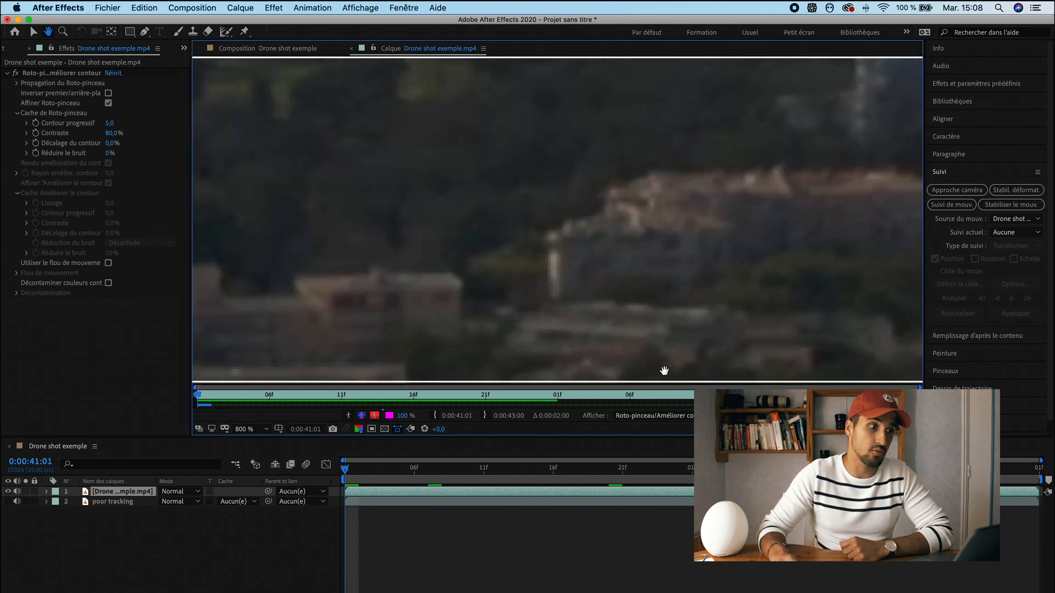
left_click_drag(424, 203, 696, 390)
left_click_drag(385, 181, 604, 341)
left_click_drag(439, 247, 689, 401)
left_click_drag(447, 281, 531, 280)
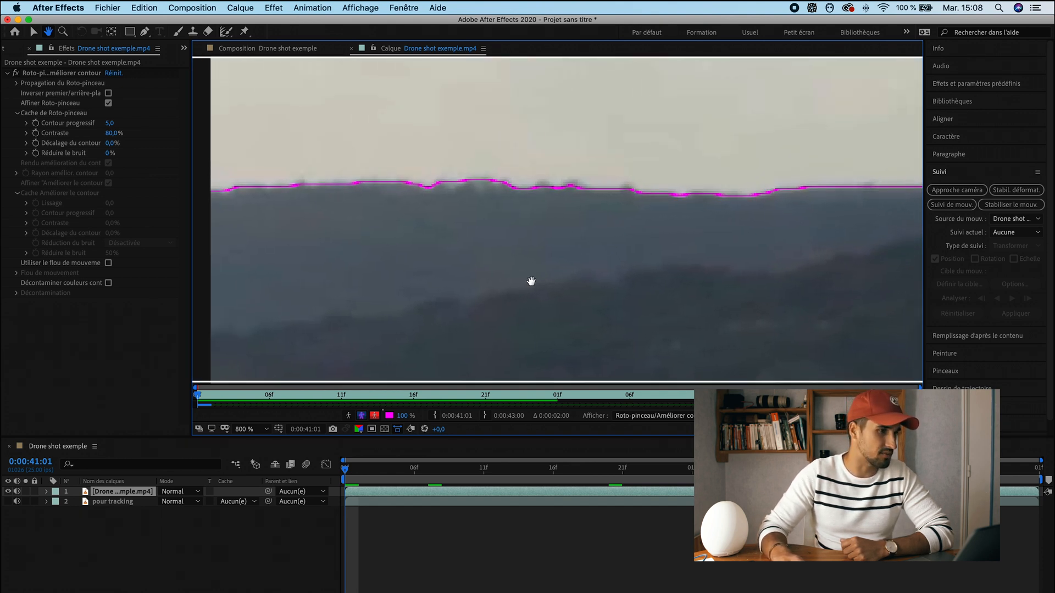
left_click(225, 32)
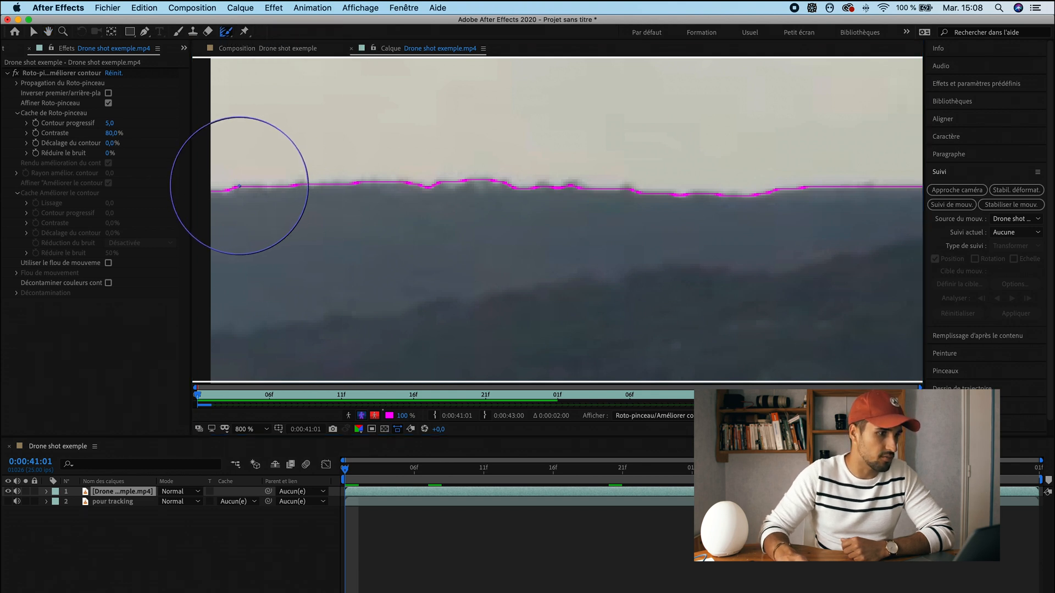
left_click_drag(274, 162, 273, 203)
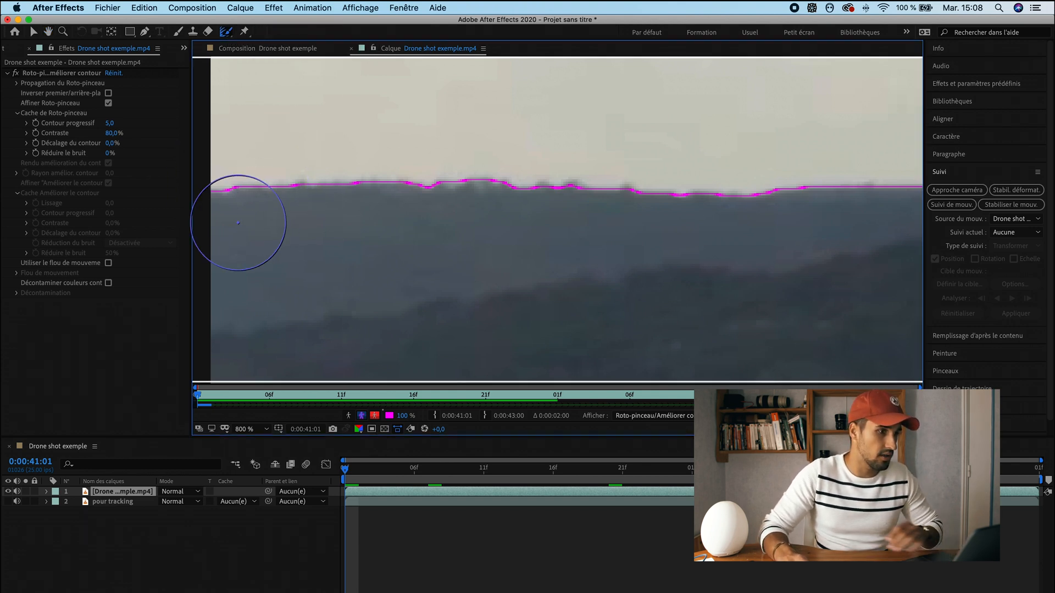
mouse_move(263, 153)
left_mouse_down()
mouse_move(263, 195)
mouse_move(228, 188)
mouse_move(873, 185)
left_mouse_up()
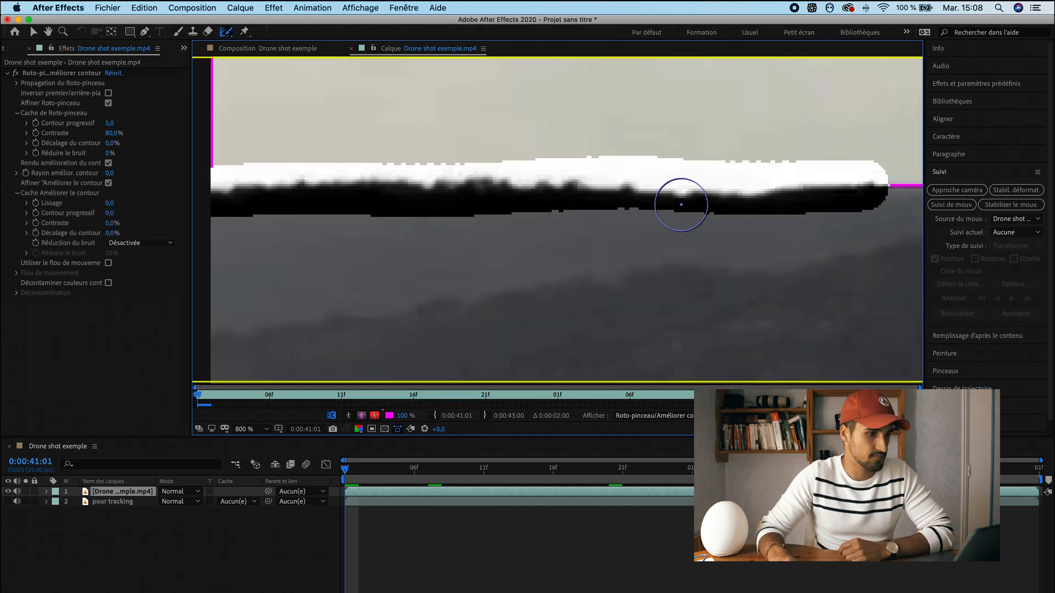
Continue the Améliorer le contour strokes along the rest of the mountain ridge up to the footage's right border
left_click(48, 31)
left_click_drag(719, 255, 193, 307)
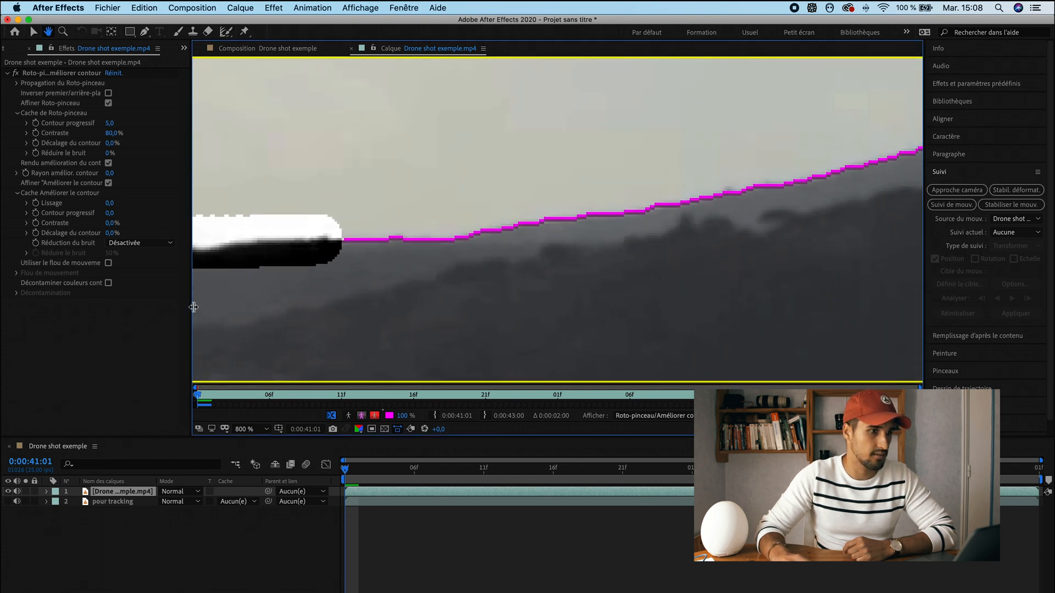
left_click(177, 32)
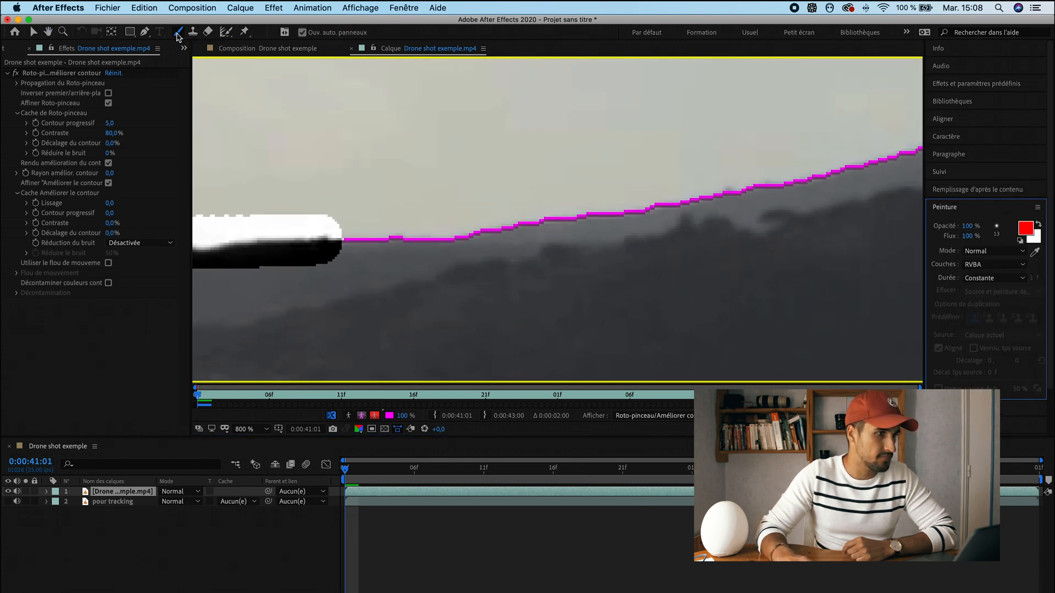
left_click_drag(225, 31, 259, 44)
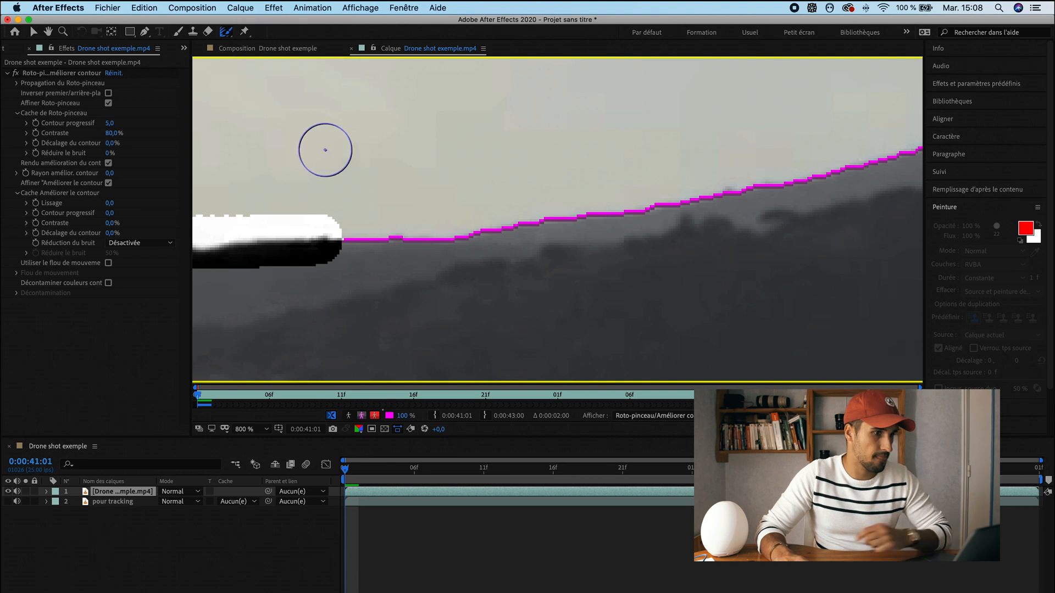
left_click_drag(330, 235, 454, 232)
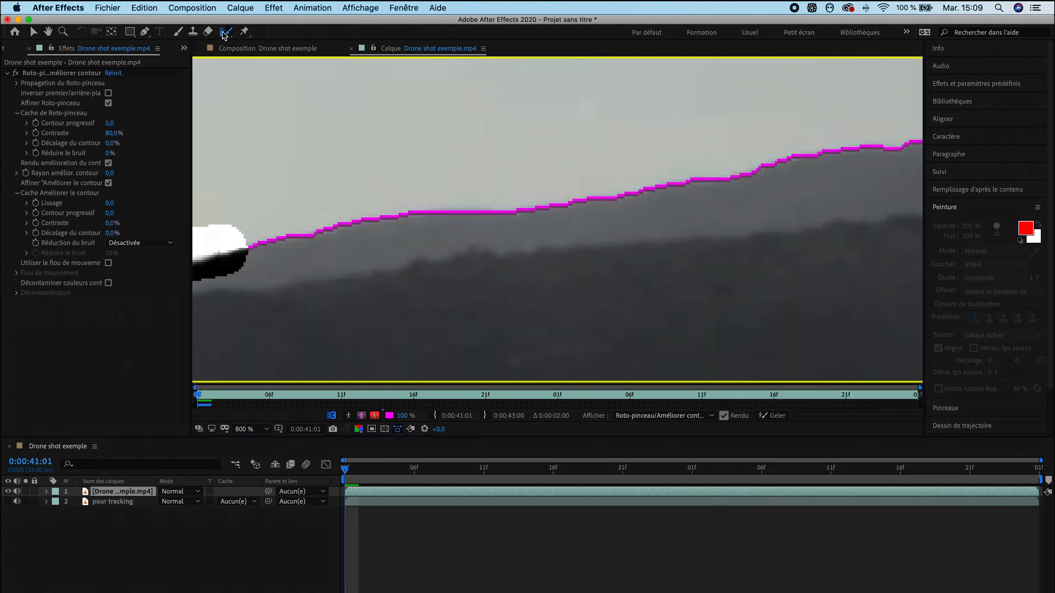
mouse_move(241, 237)
left_mouse_down()
mouse_move(671, 219)
mouse_move(916, 232)
left_mouse_up()
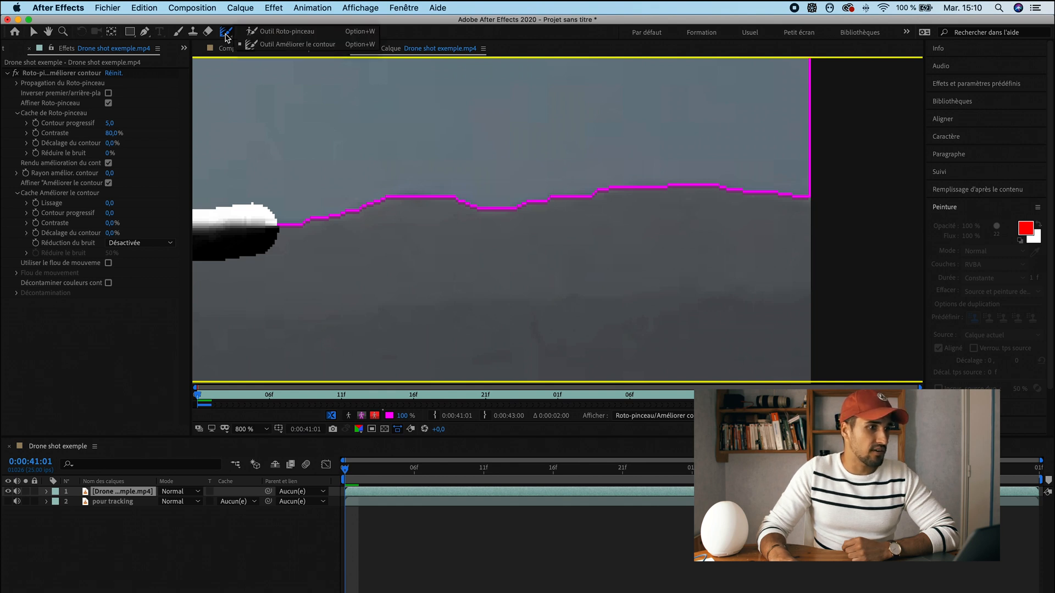
mouse_move(272, 236)
left_mouse_down()
mouse_move(414, 189)
mouse_move(532, 197)
mouse_move(679, 178)
mouse_move(808, 189)
mouse_move(803, 200)
left_mouse_up()
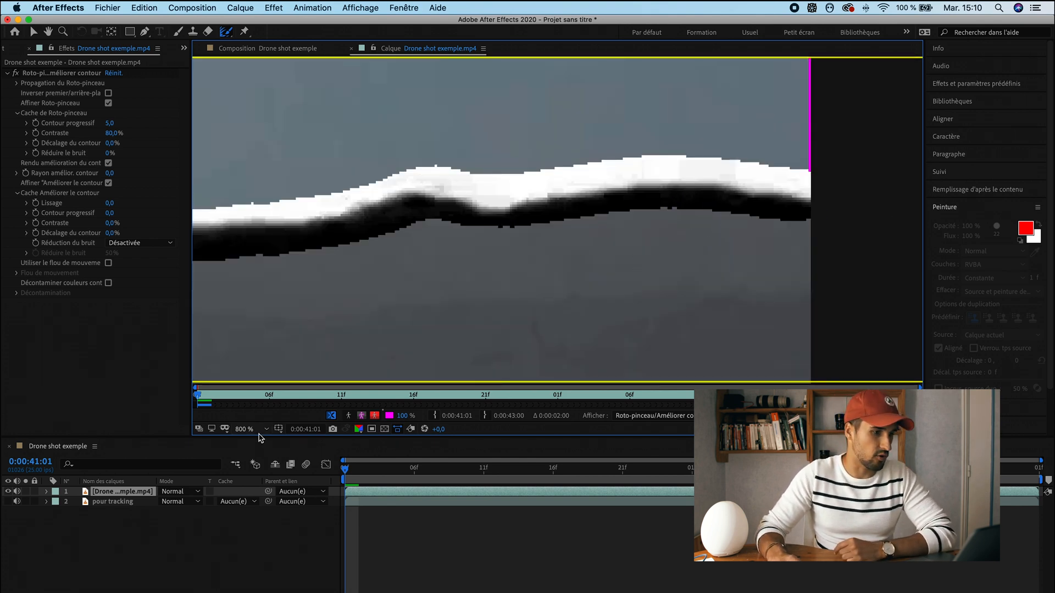
Check the refined edge on the whole frame and the isolated sky in the Drone shot exemple composition
left_click(259, 434)
left_click(266, 446)
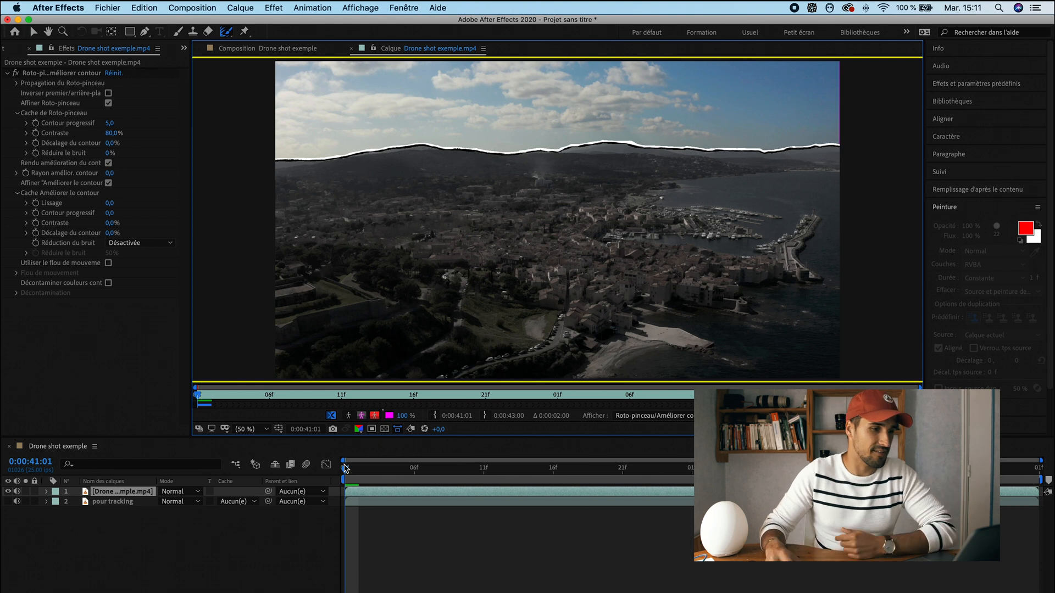
left_click(284, 49)
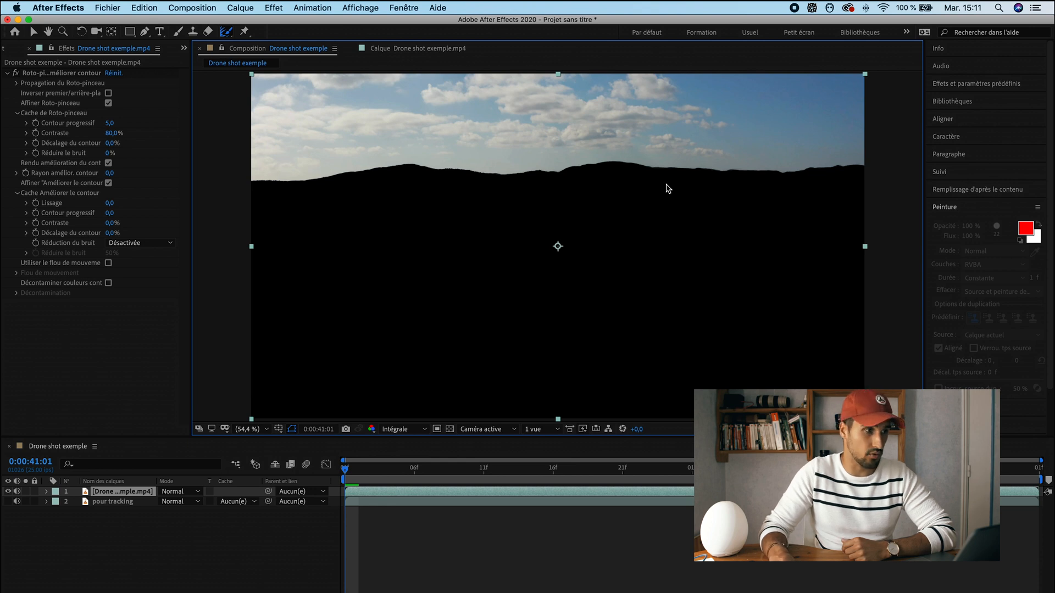
Invert the Roto-pinceau foreground and background so the landscape is kept and the sky is cut out
left_click(109, 93)
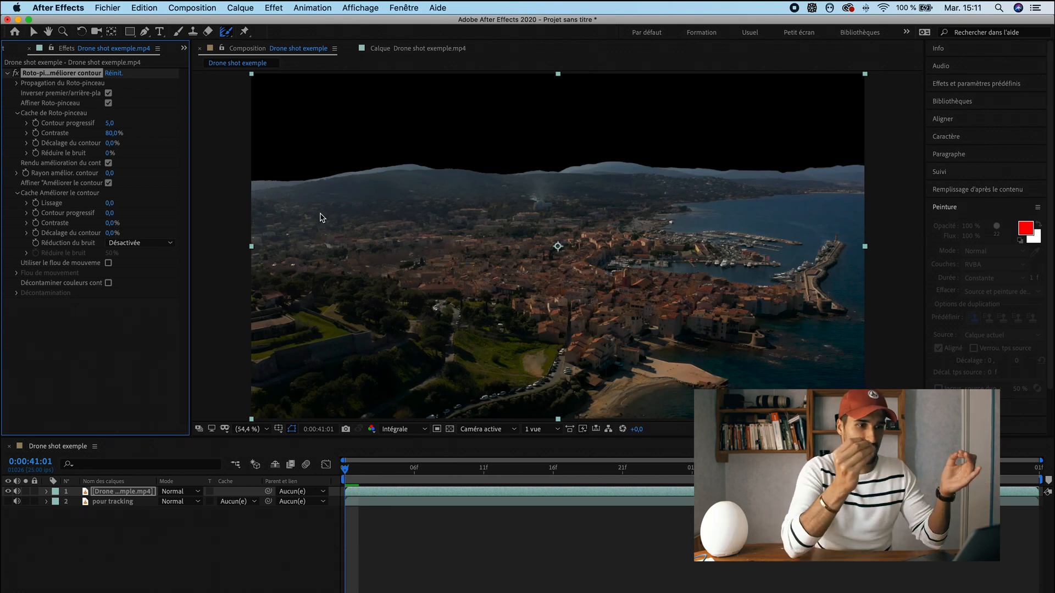
left_click(124, 517)
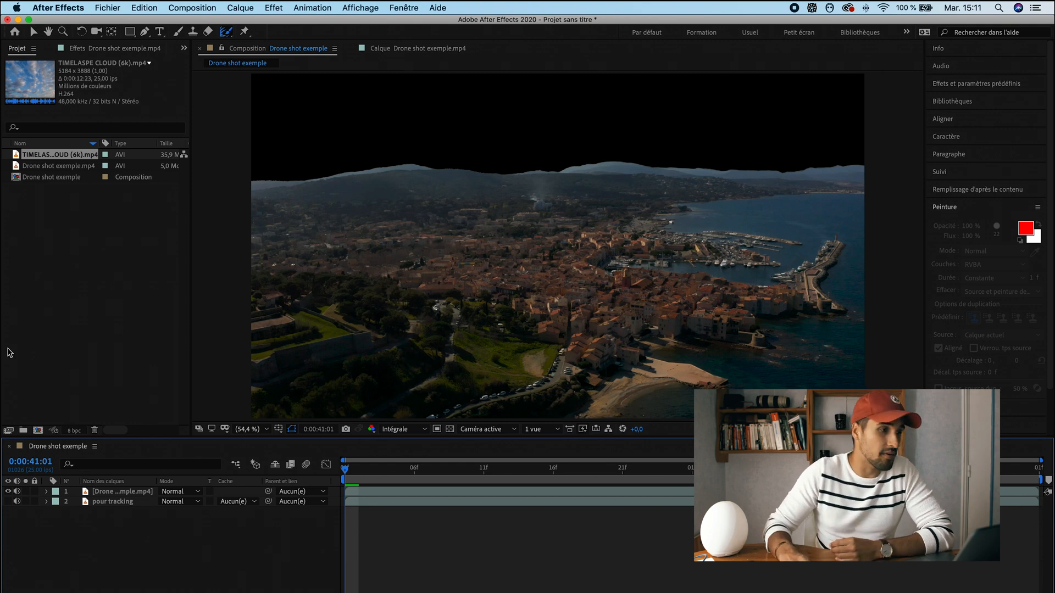
Try the TIMELASPE CLOUD (6k).mp4 clip beneath the drone footage layers and remove it again
left_click_drag(62, 159, 139, 541)
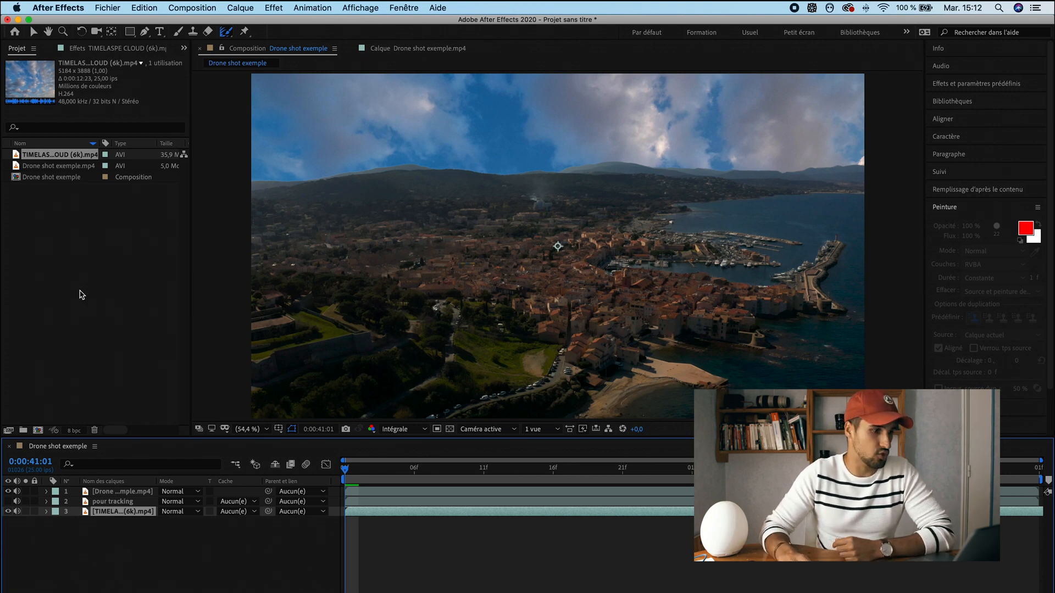
key("Delete")
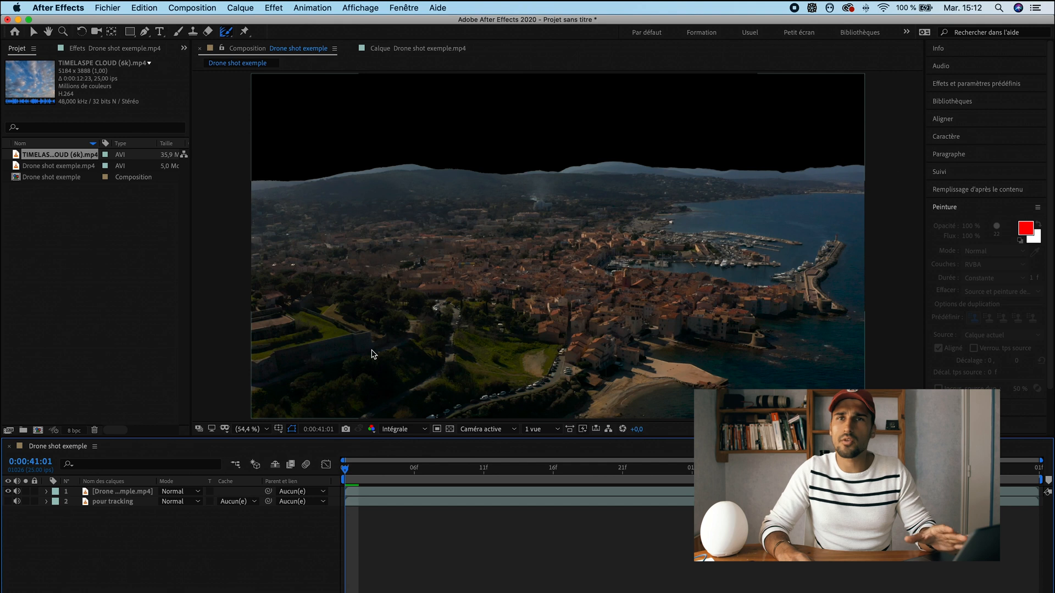
Show the pour tracking layer instead of the rotoscoped drone layer and create a motion track on it
left_click(9, 492)
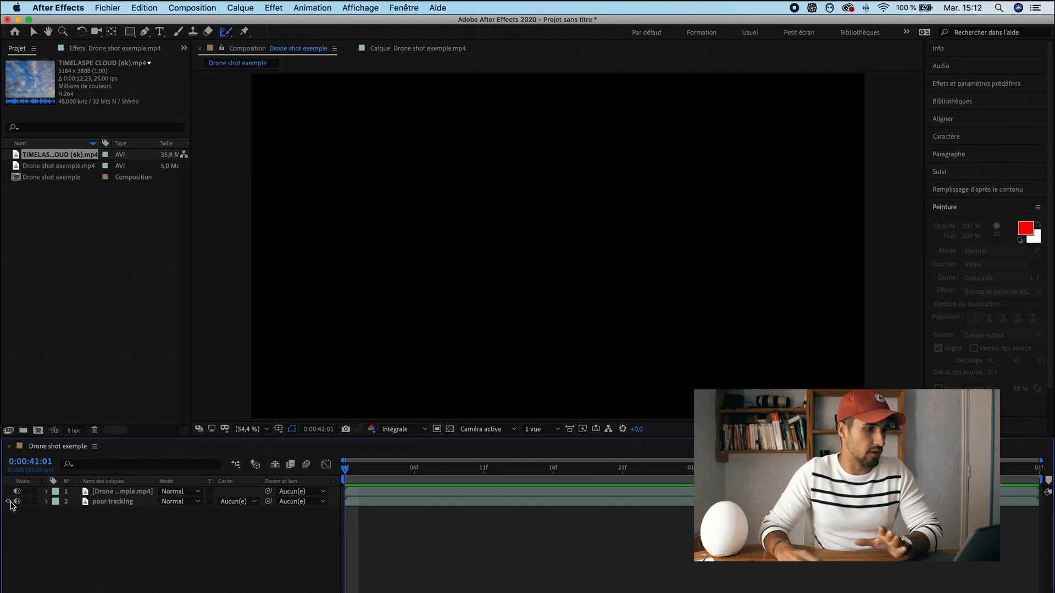
left_click(9, 501)
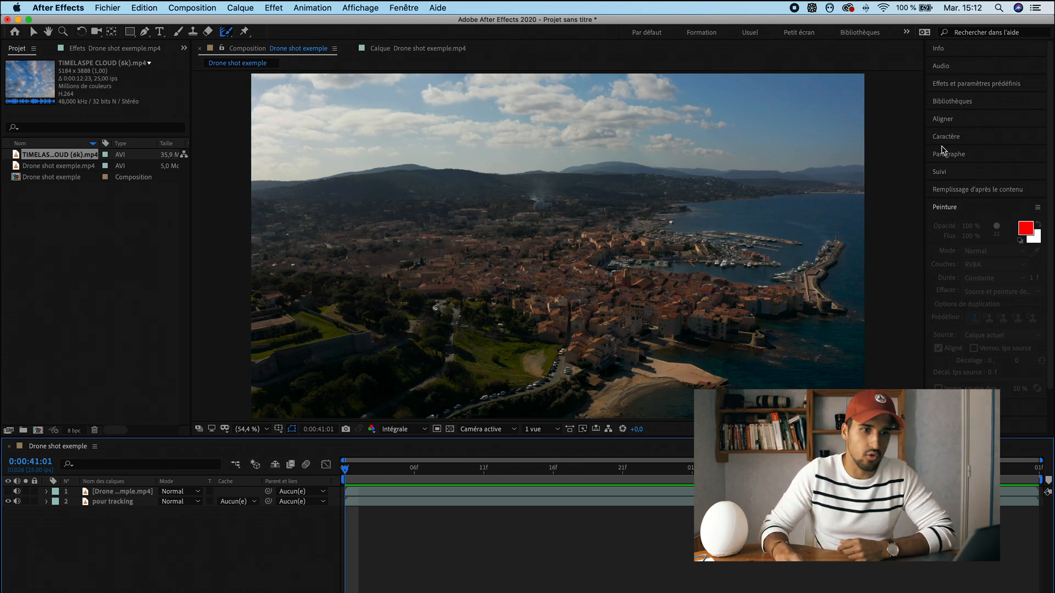
left_click(949, 173)
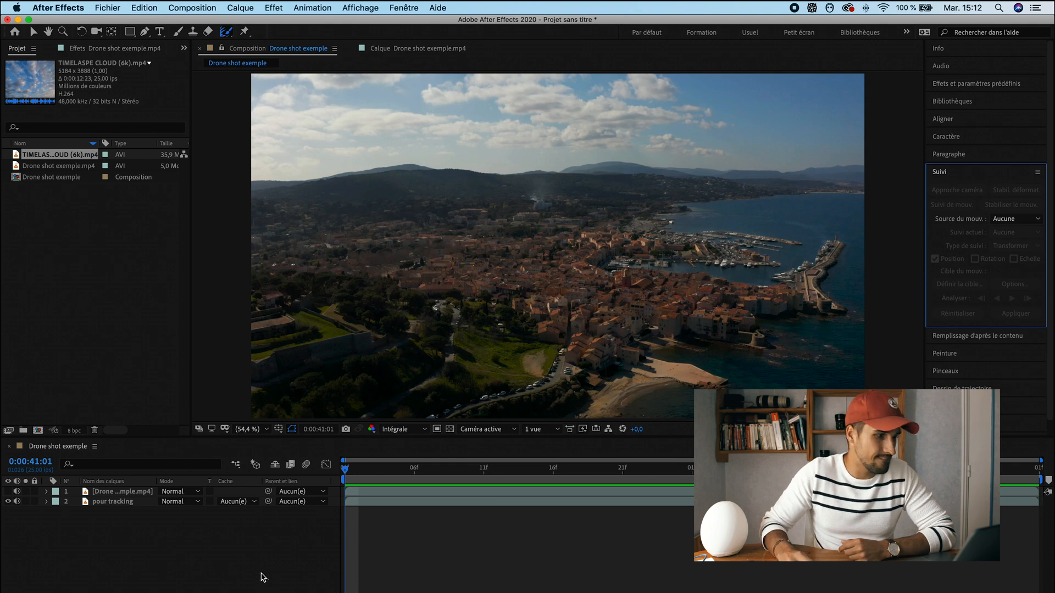
left_click(112, 502)
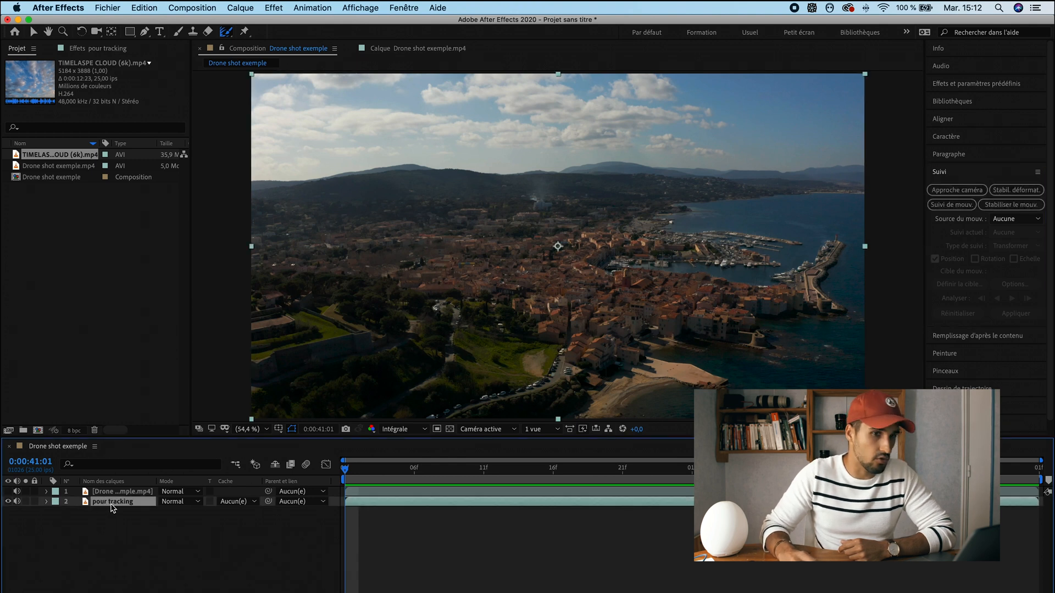
left_click(950, 206)
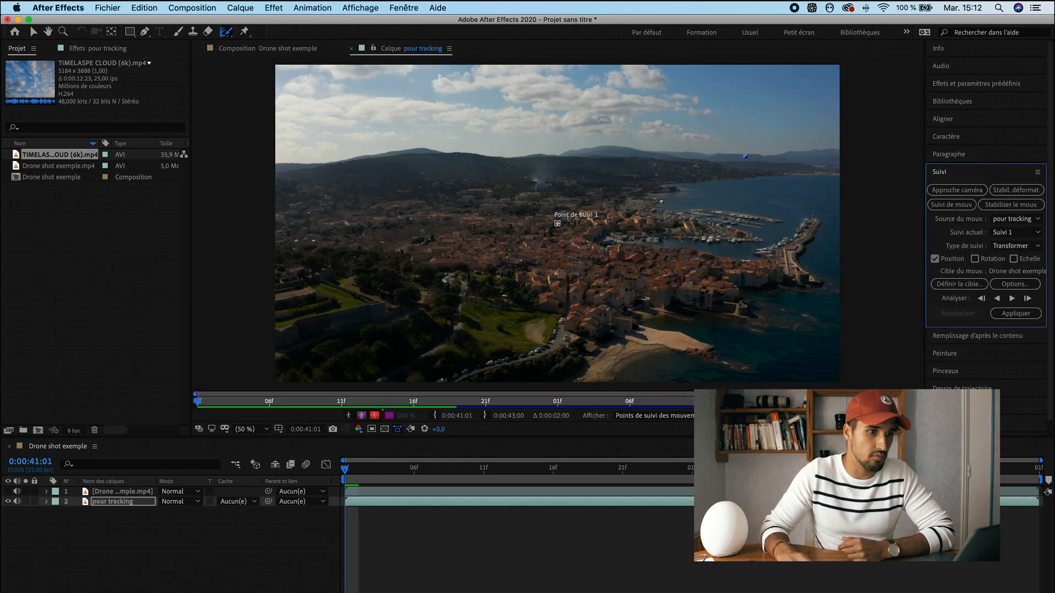
Enlarge the track point's regions, position them over the distant mountain ridge and analyze the motion forward through the clip
left_click(36, 34)
left_click(558, 223)
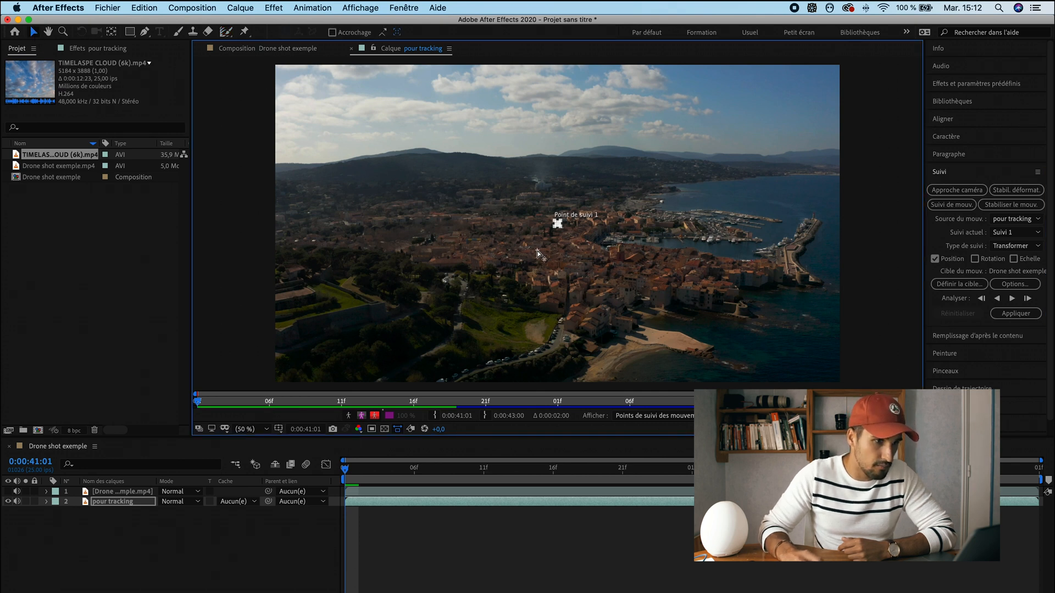
left_click_drag(587, 196, 590, 192)
left_click_drag(559, 226, 643, 137)
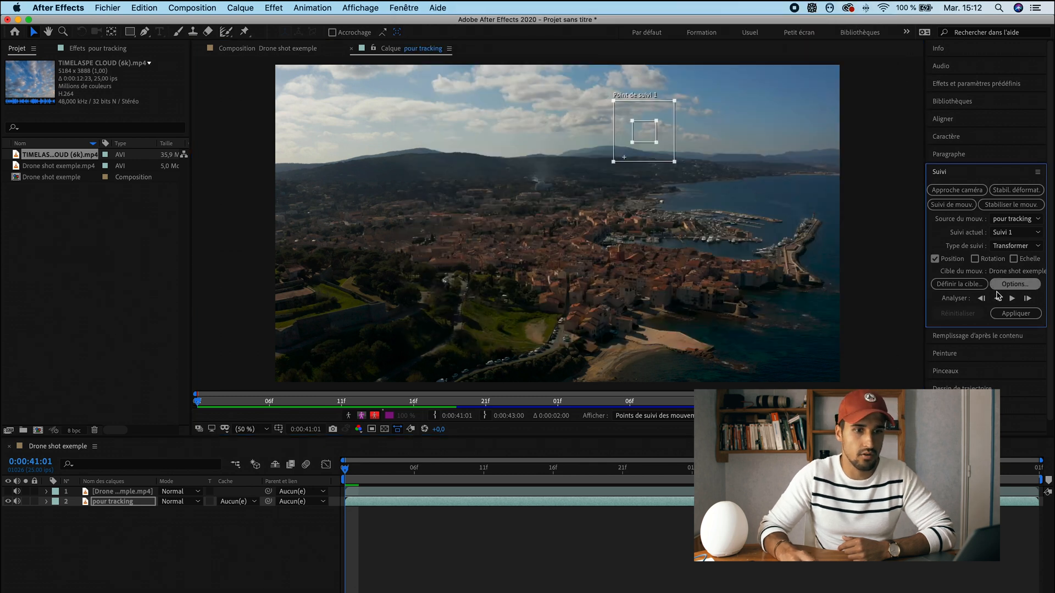
left_click(1012, 298)
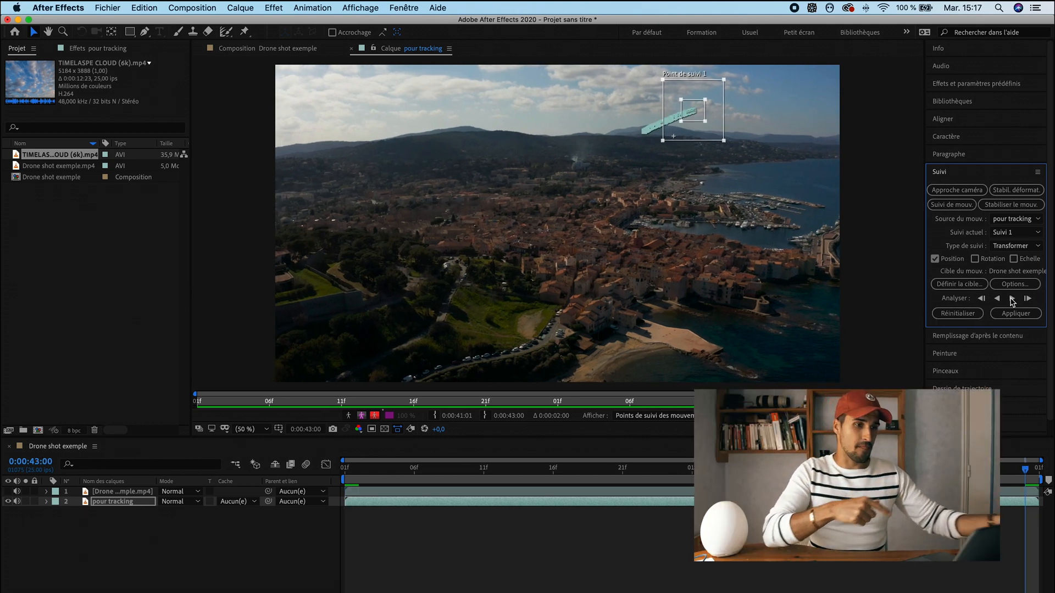
mouse_move(1032, 475)
left_mouse_down()
mouse_move(886, 474)
mouse_move(259, 539)
mouse_move(612, 485)
mouse_move(1025, 466)
left_mouse_up()
Add a null object to the composition and name it "nul nuages"
right_click(147, 546)
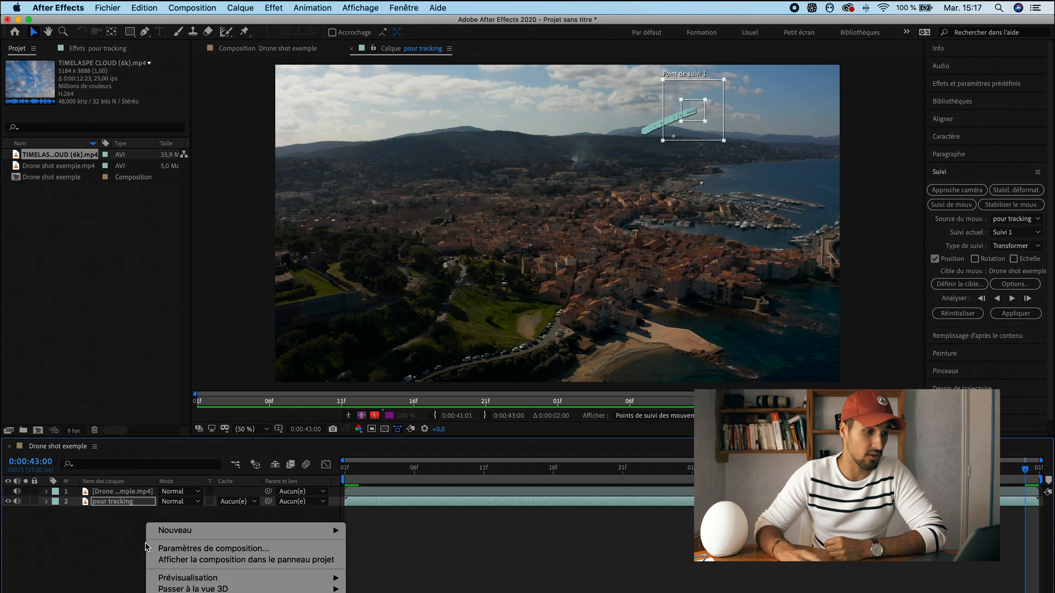
mouse_move(176, 531)
left_click(408, 591)
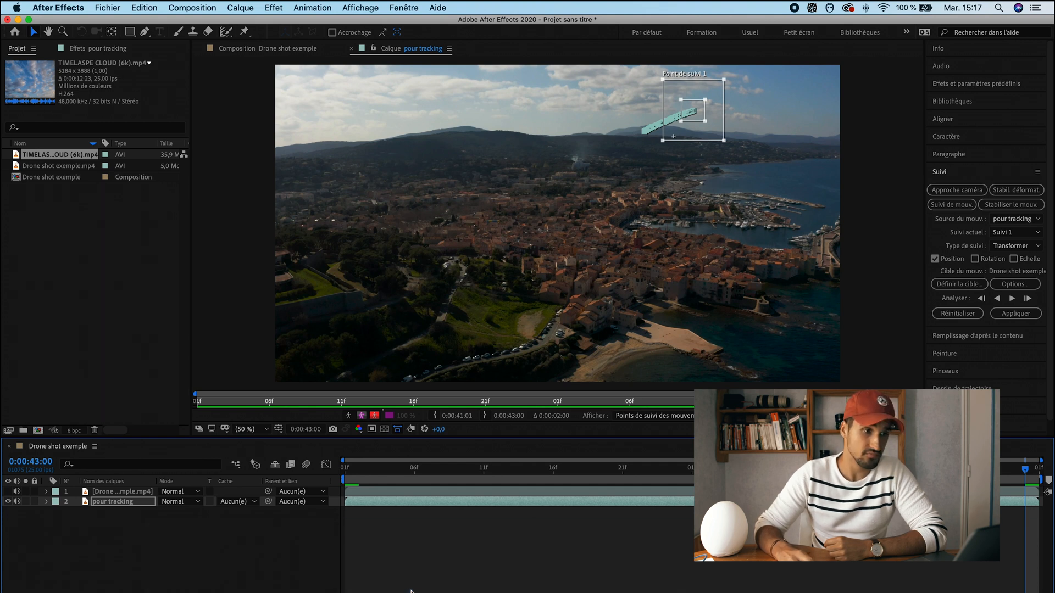
type("nul nuages")
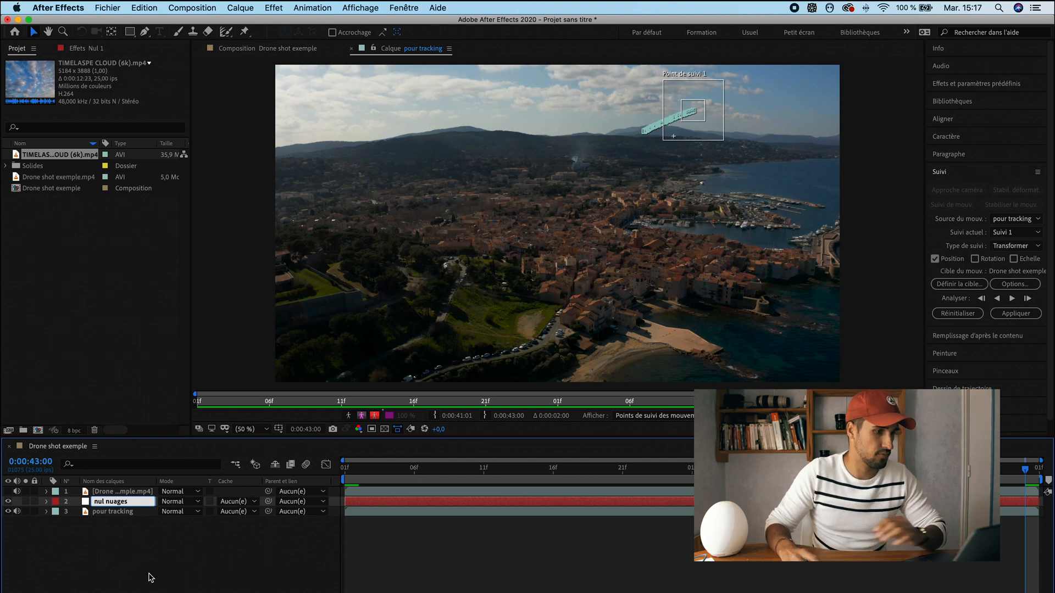
key("Return")
left_click(124, 503)
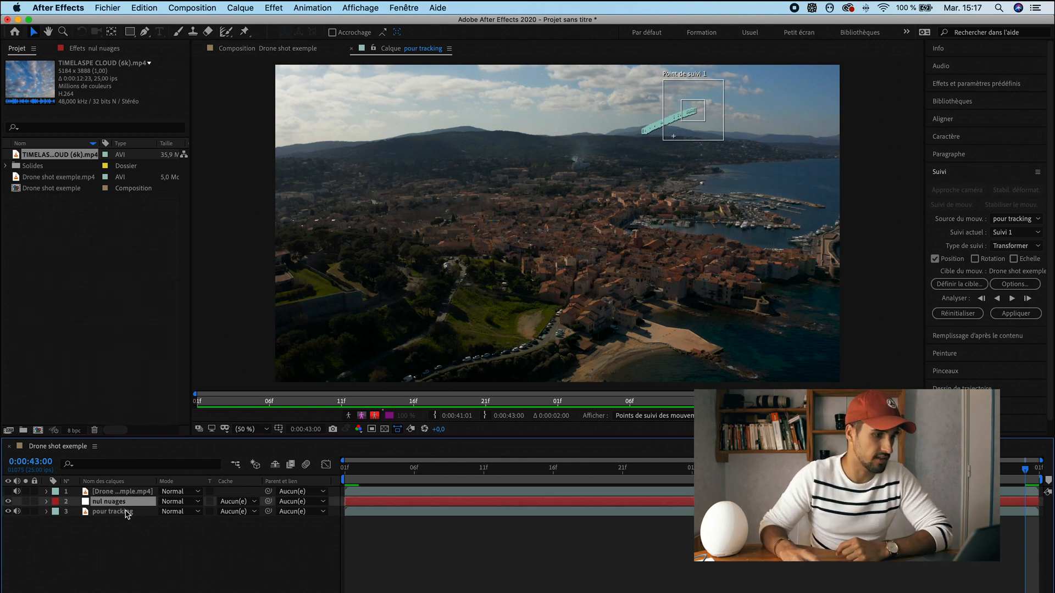
Set nul nuages as the target of the pour tracking layer's motion track and apply it in X et Y
left_click(124, 512)
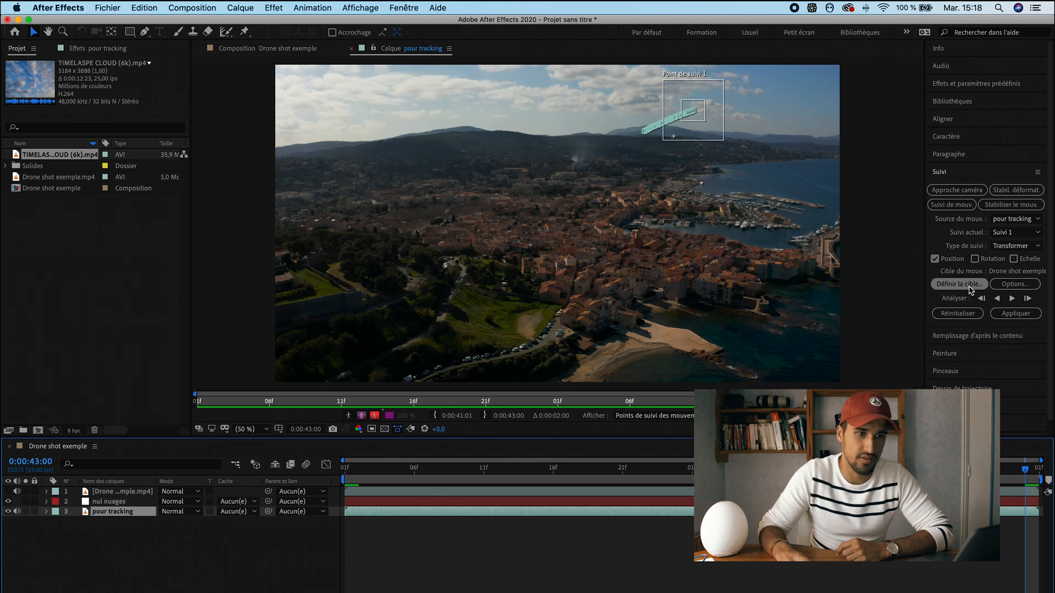
left_click(970, 288)
left_click(614, 333)
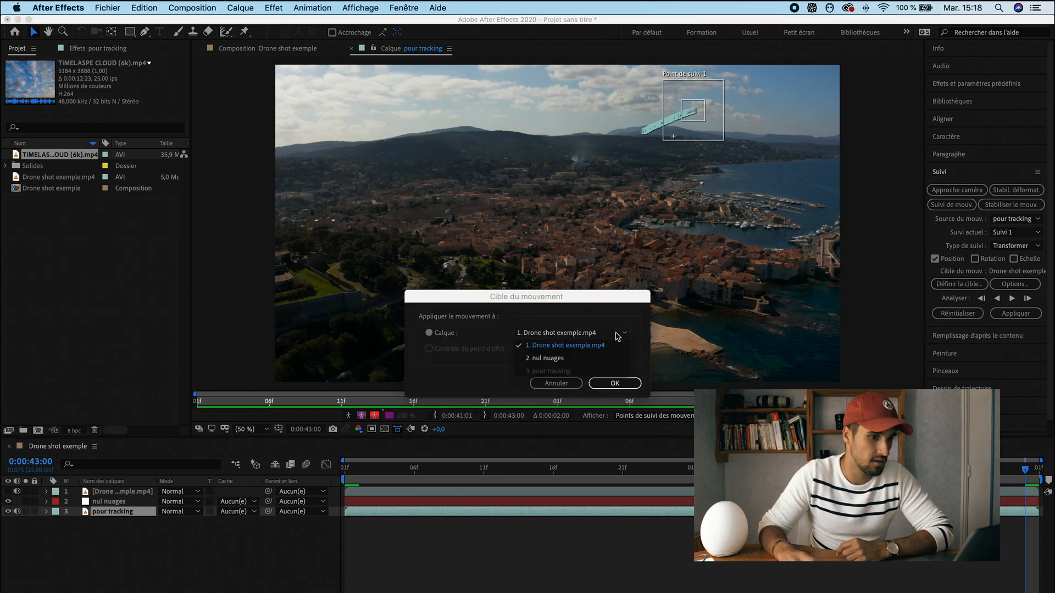
left_click(593, 358)
left_click(615, 383)
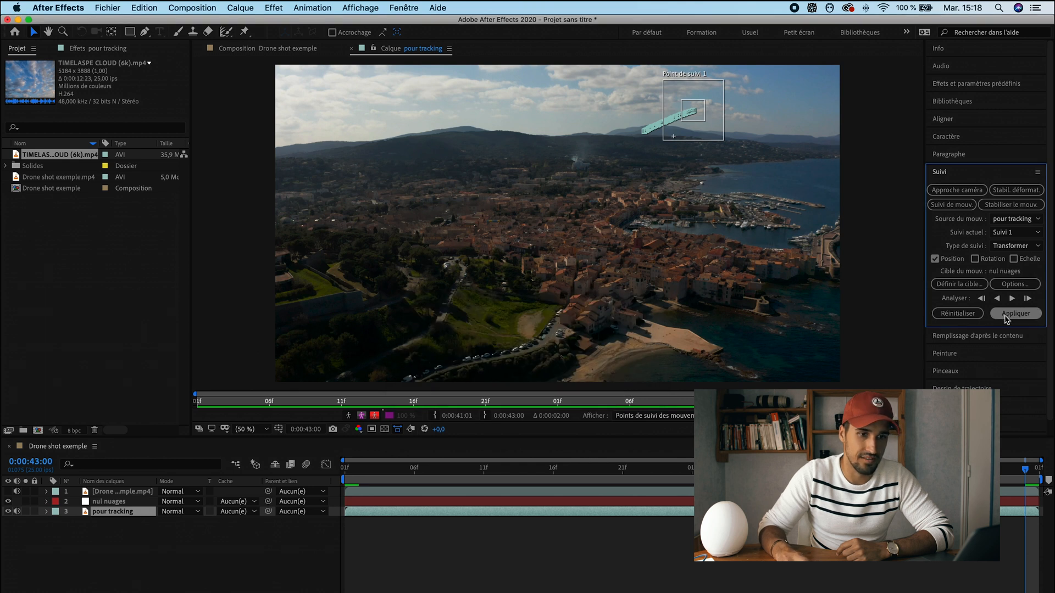
left_click(1006, 318)
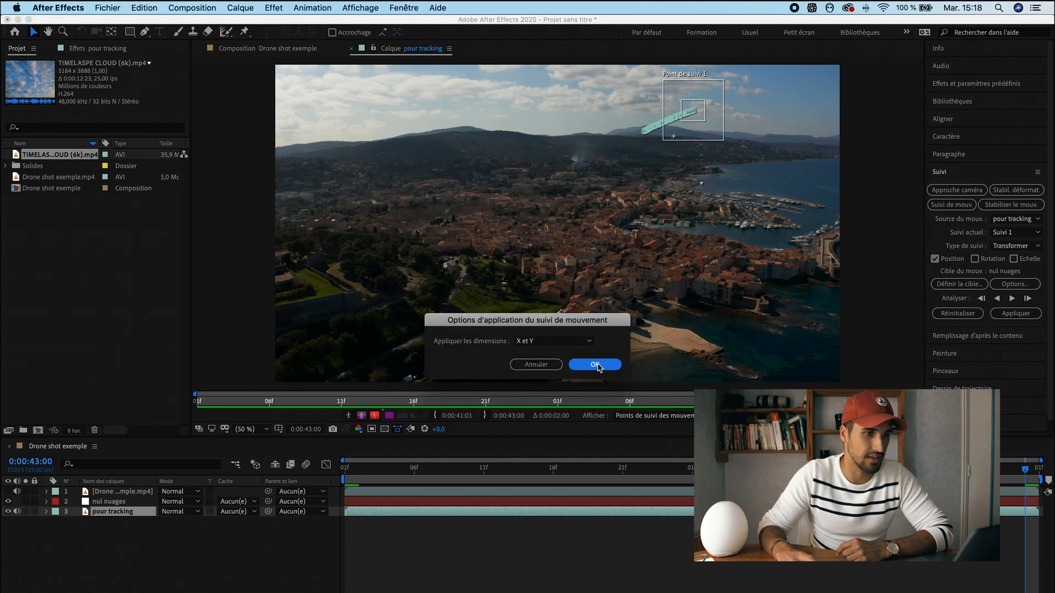
left_click(598, 366)
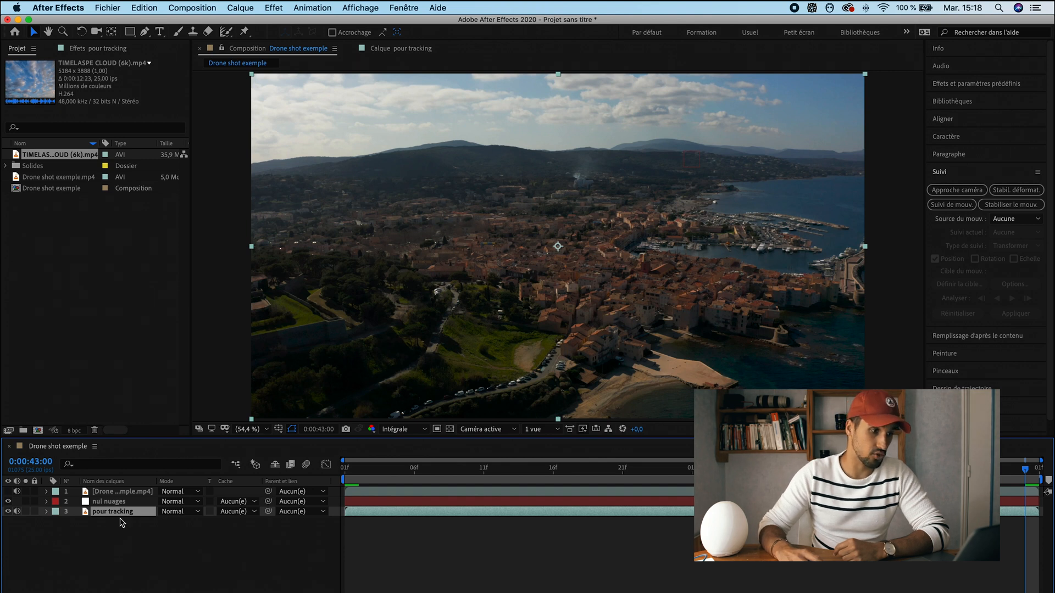
Delete the pour tracking layer, and at 0:00:41:01 show the rotoscoped drone layer with nul nuages hidden
key("Delete")
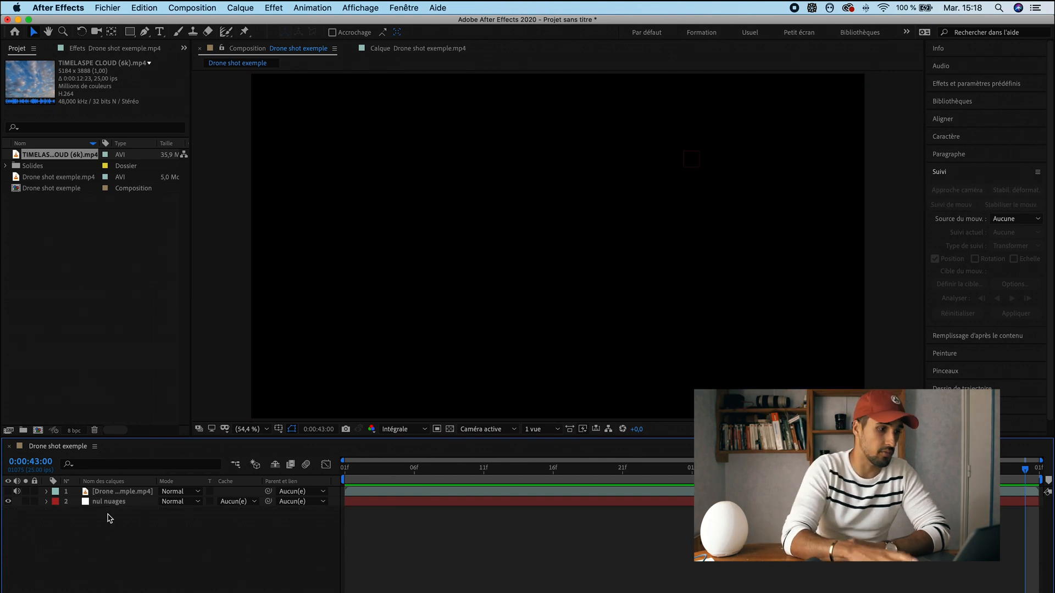
left_click_drag(1014, 468, 217, 478)
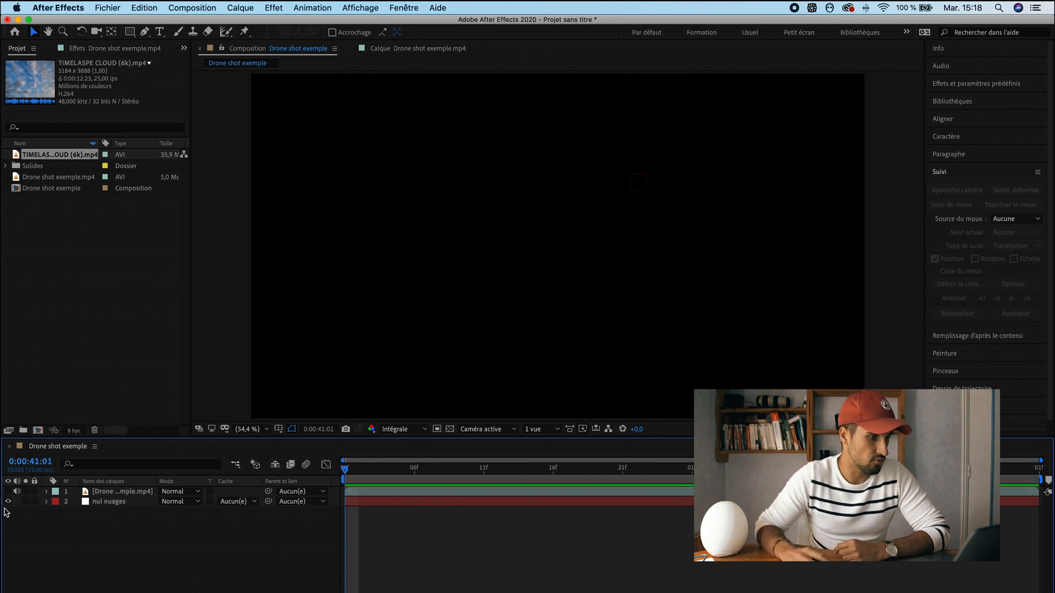
left_click(7, 491)
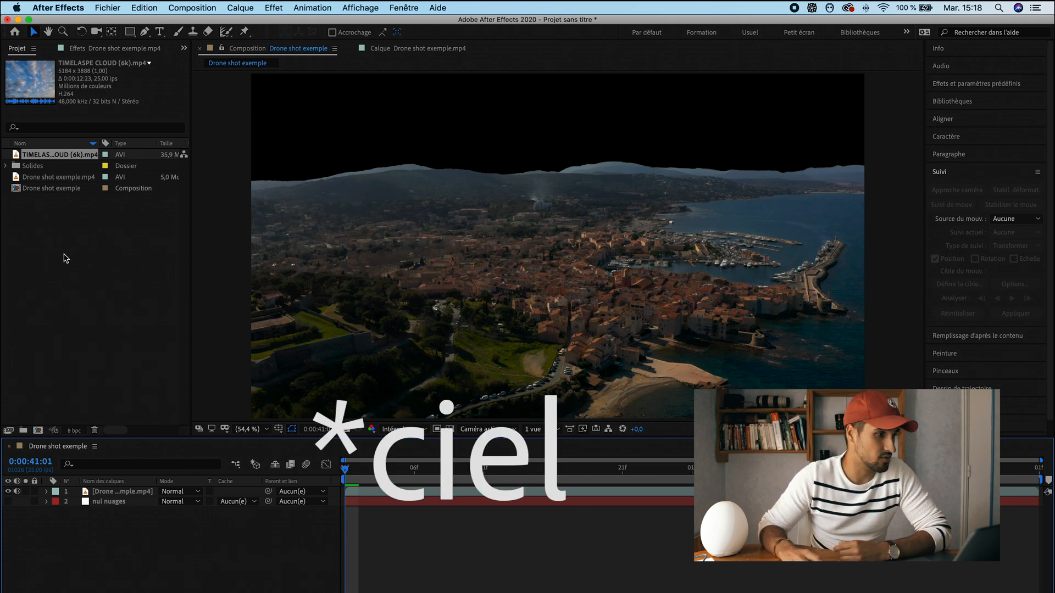
Place TIMELASPE CLOUD (6k).mp4 as the lowest layer and link its Position to the Position of nul nuages
left_click_drag(54, 158, 121, 520)
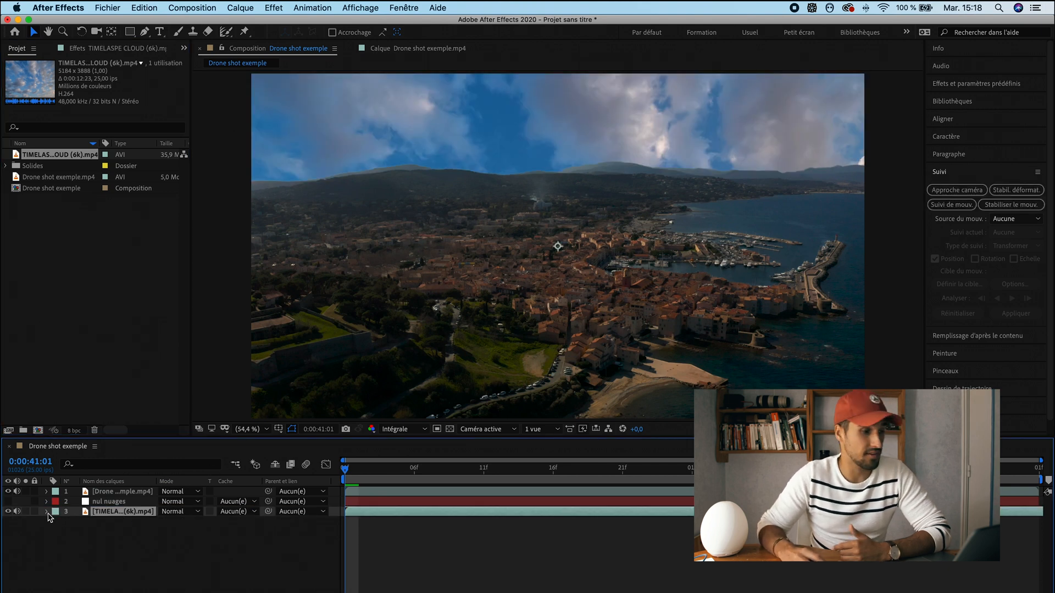
left_click(108, 504)
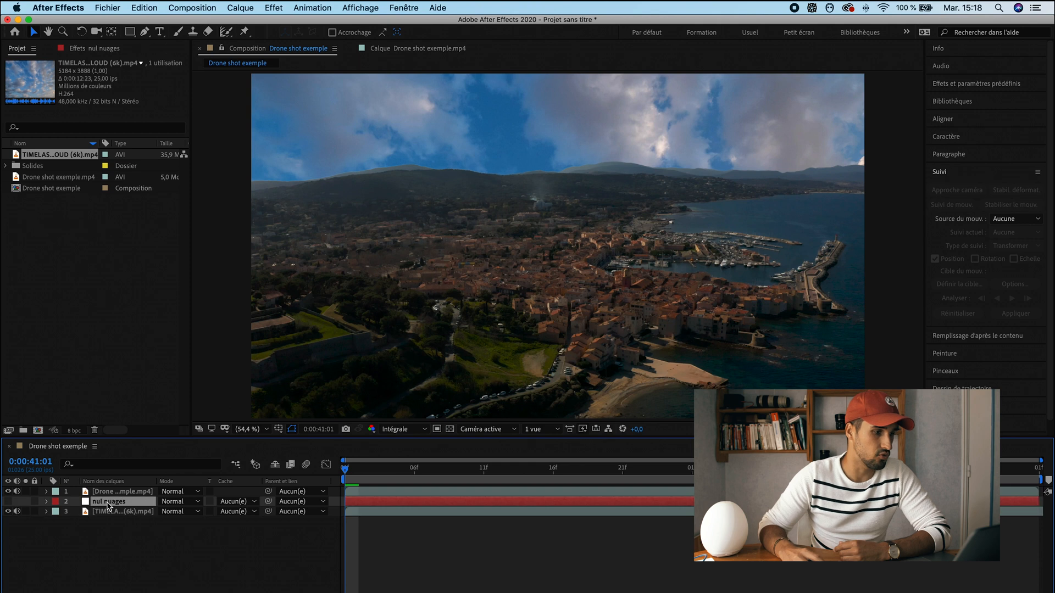
key("u")
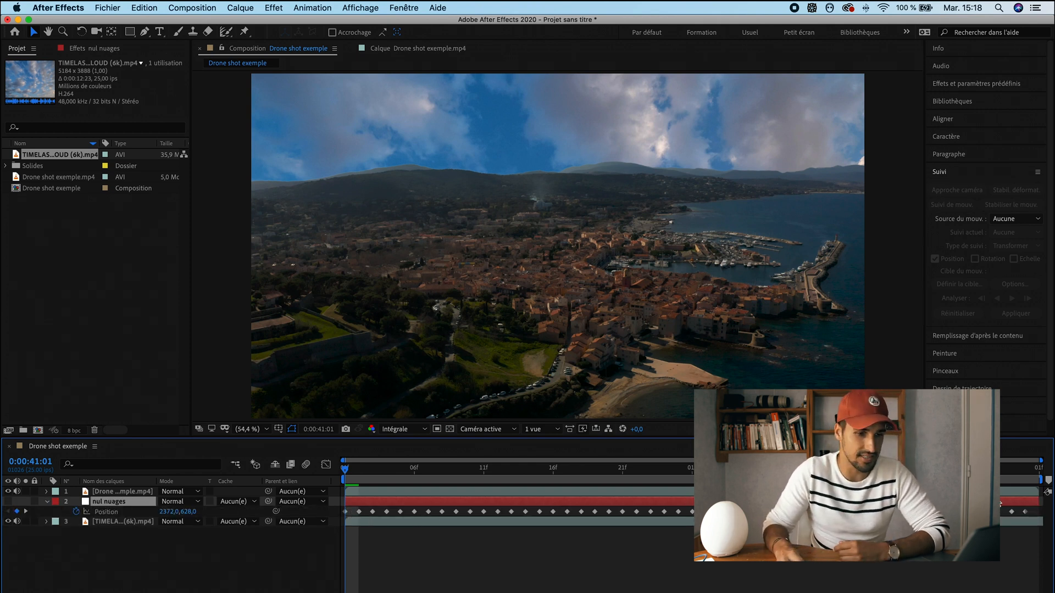
left_click(47, 522)
left_click(56, 533)
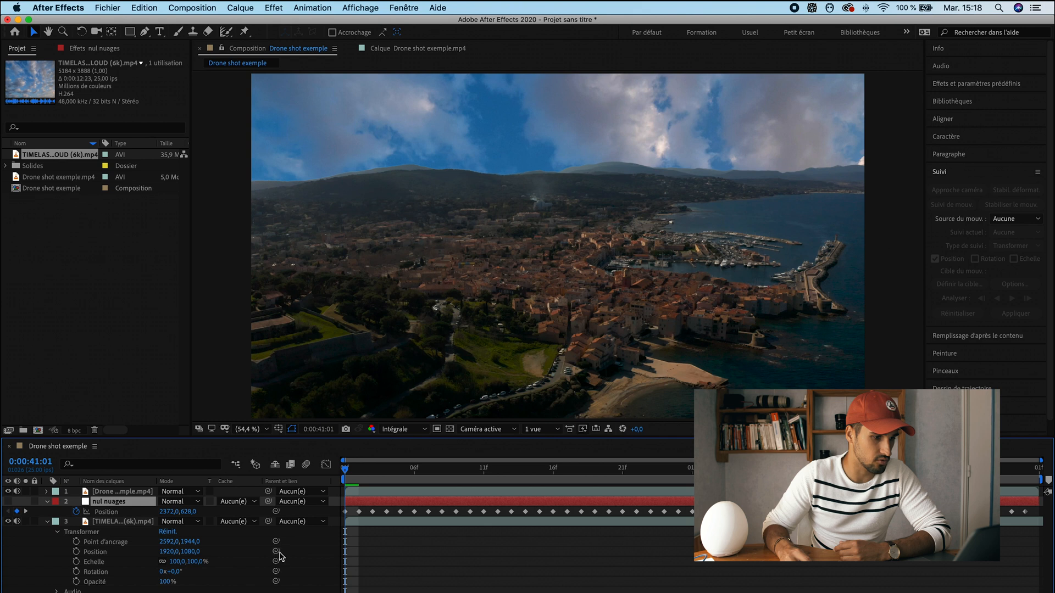
left_click_drag(278, 554, 111, 515)
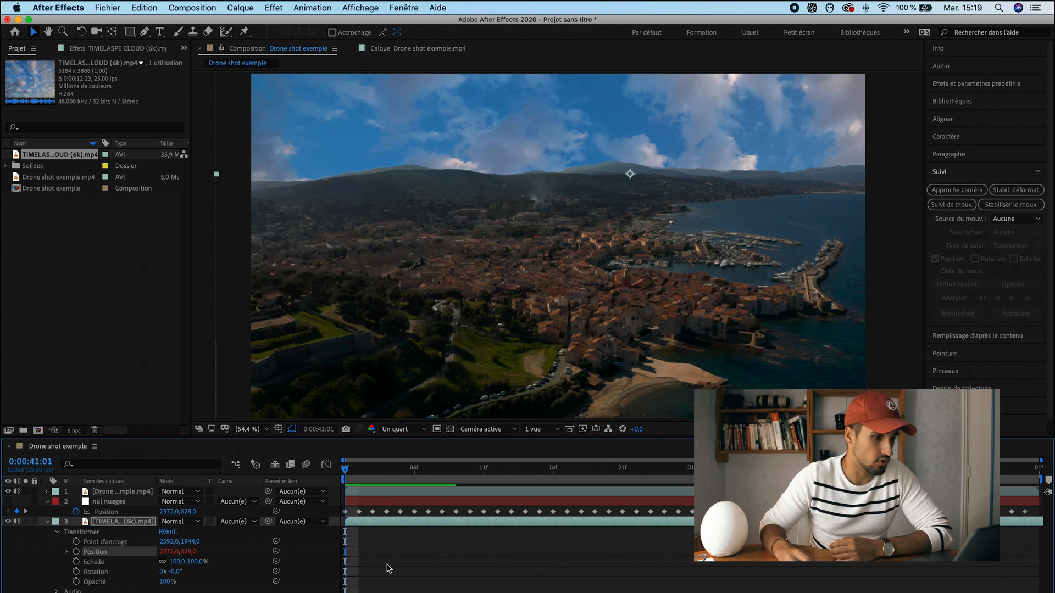
Reposition the clouds behind the ridge by setting the cloud layer's Point d'ancrage to 3416, 3129
left_click_drag(168, 542, 622, 517)
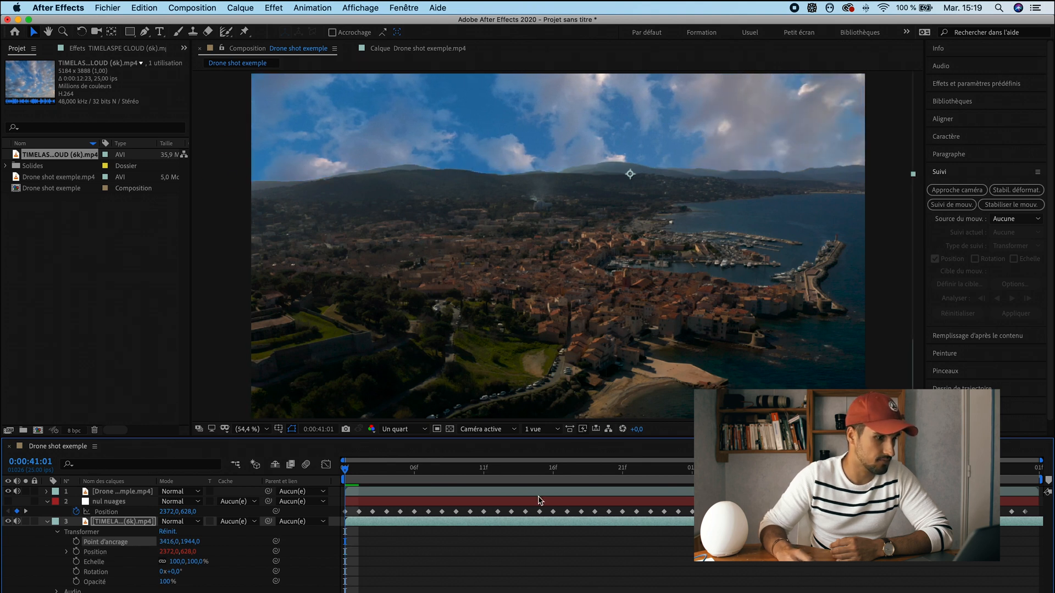
left_click_drag(189, 542, 879, 541)
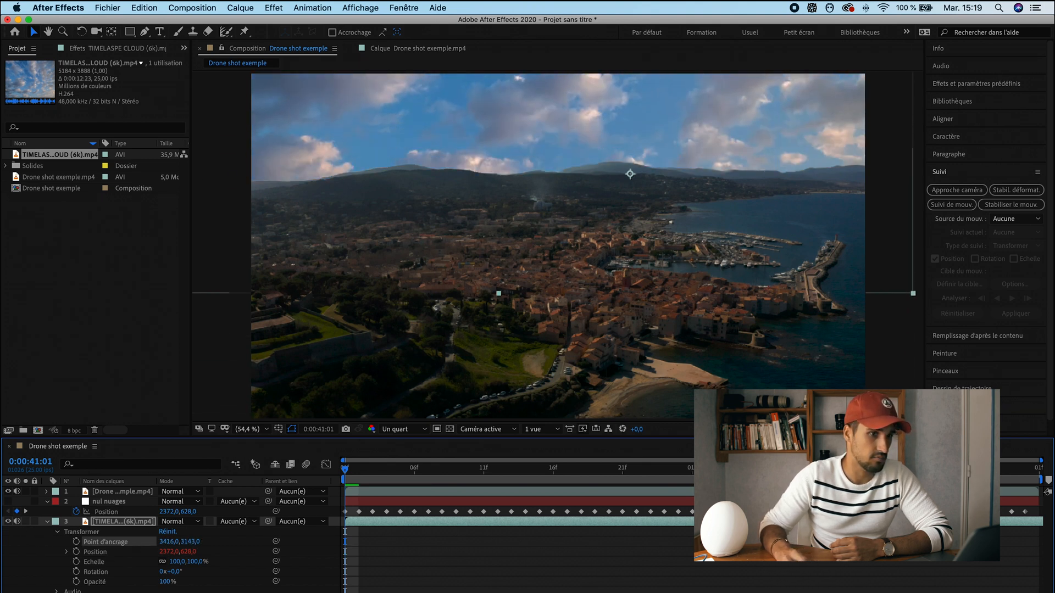
Flip the cloud layer horizontally and set its Point d'ancrage X to 2453 so the clouds fill the sky
right_click(397, 346)
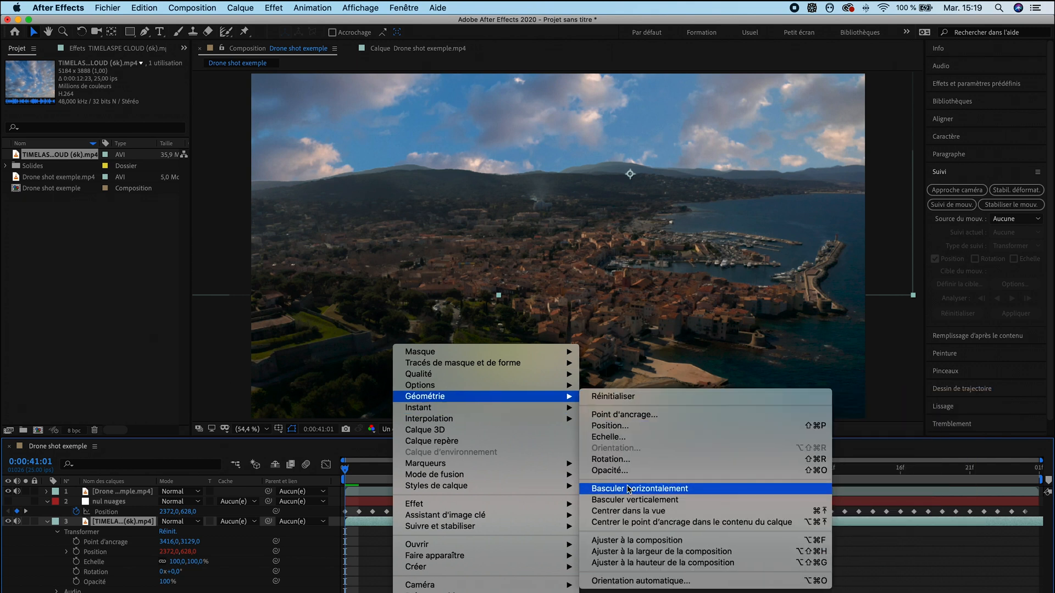
left_click(628, 488)
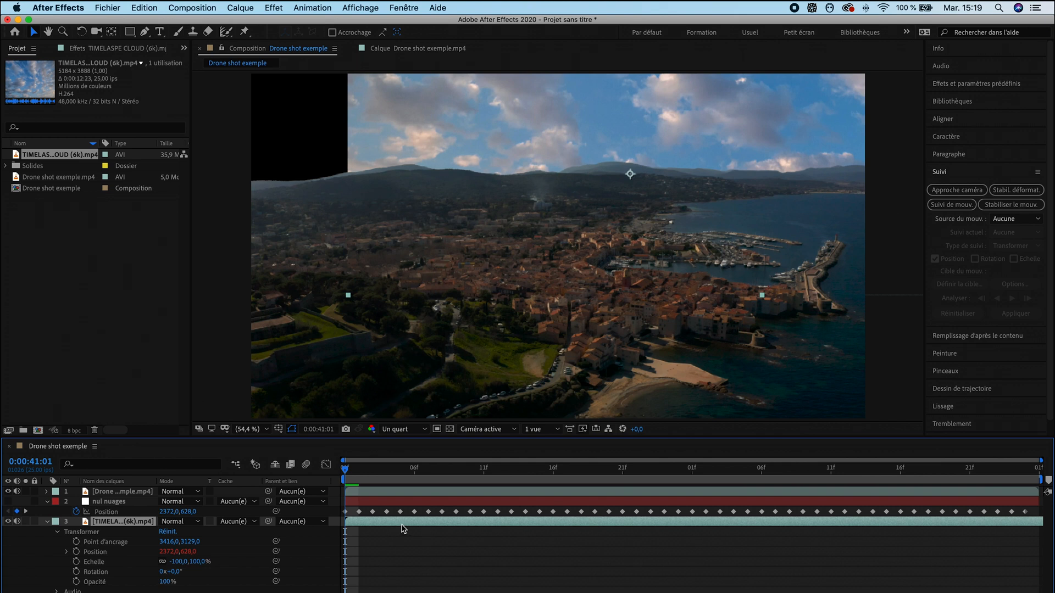
left_click_drag(167, 542, 12, 572)
left_click_drag(175, 543, 3, 555)
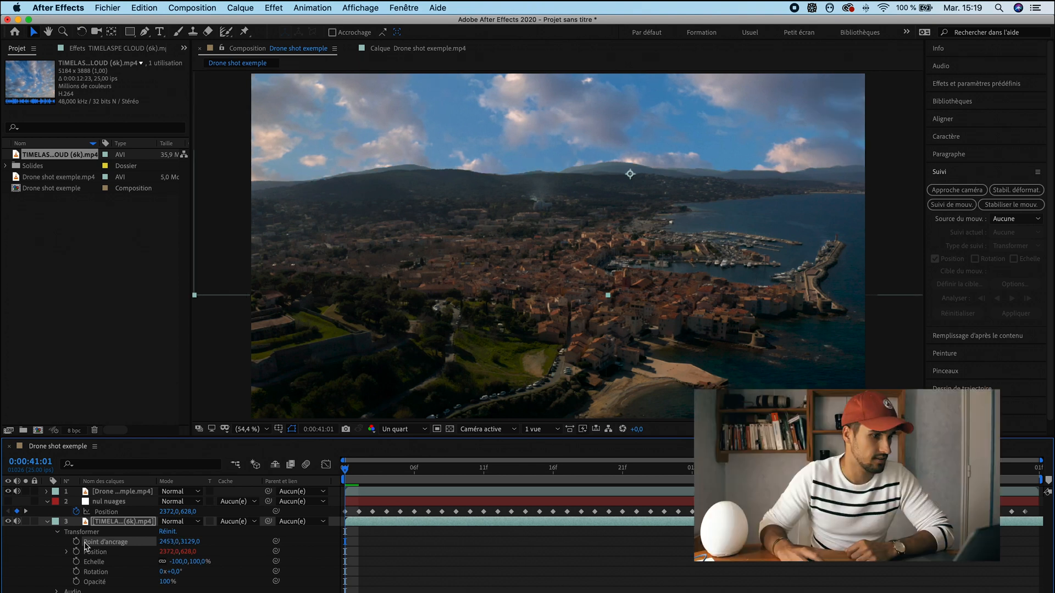
left_click_drag(168, 542, 16, 555)
left_click_drag(171, 561, 292, 564)
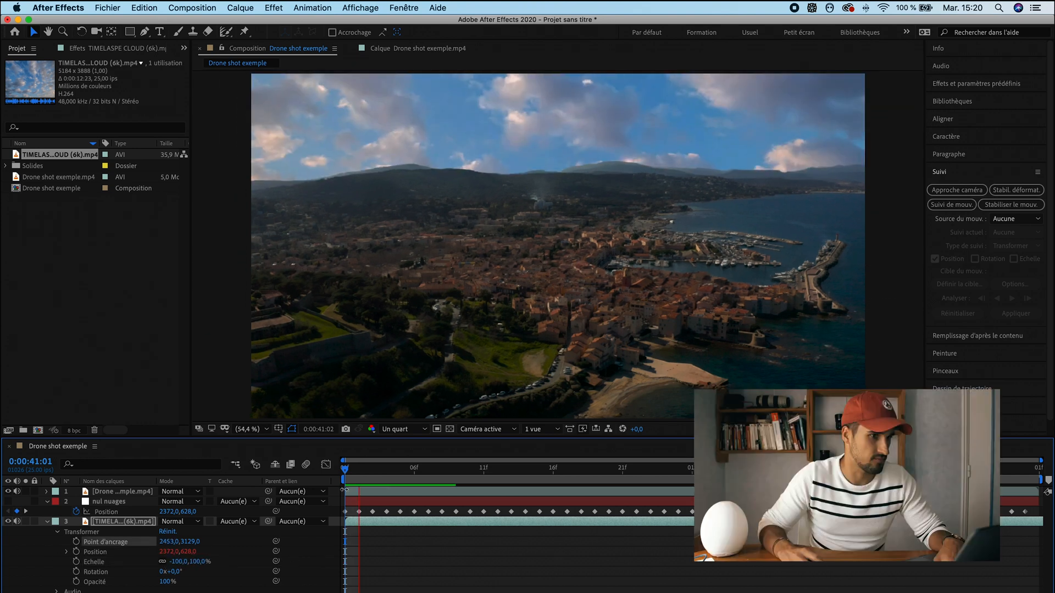
Stop the preview and reverse the playback direction of the TIMELASPE CLOUD (6k).mp4 layer
key("space")
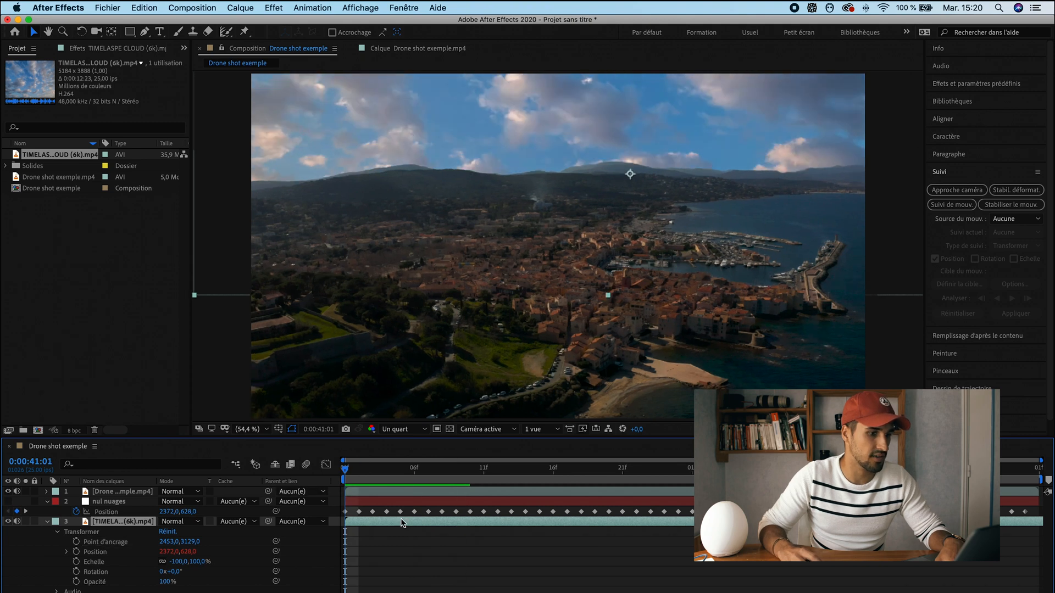
right_click(403, 345)
mouse_move(496, 420)
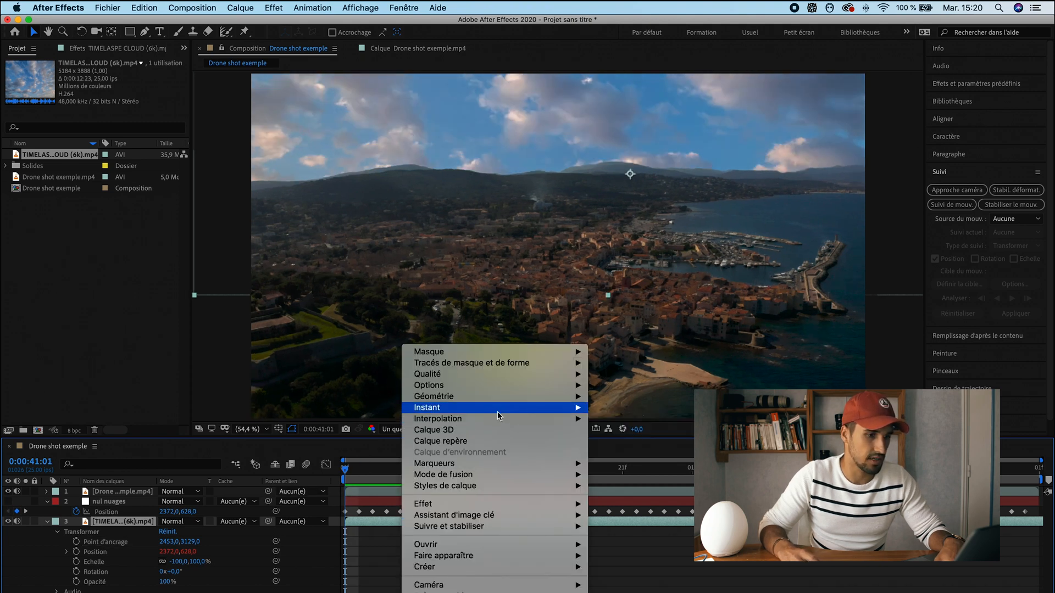
mouse_move(539, 412)
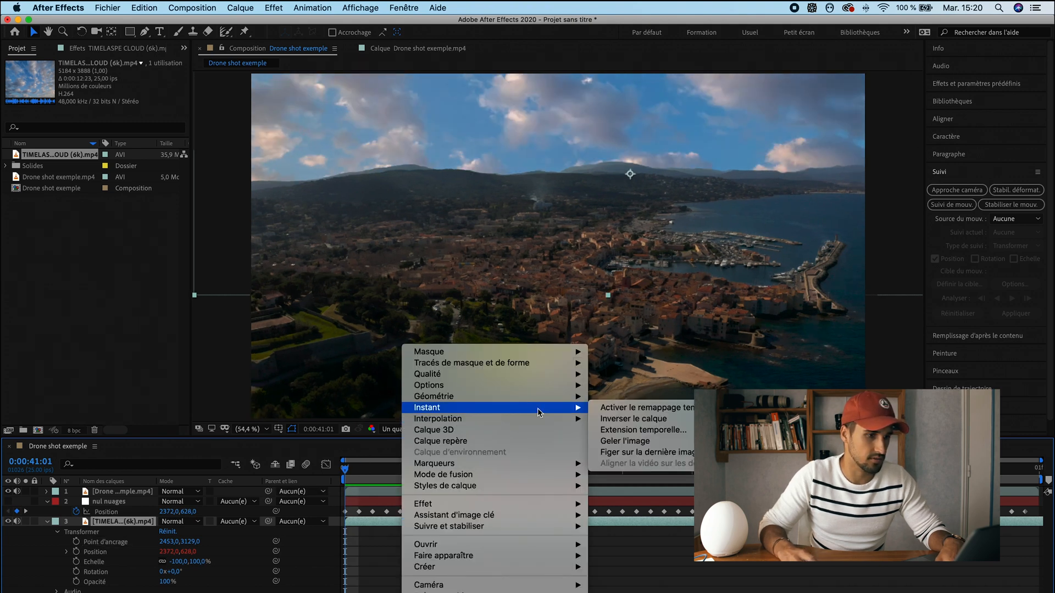
left_click(624, 419)
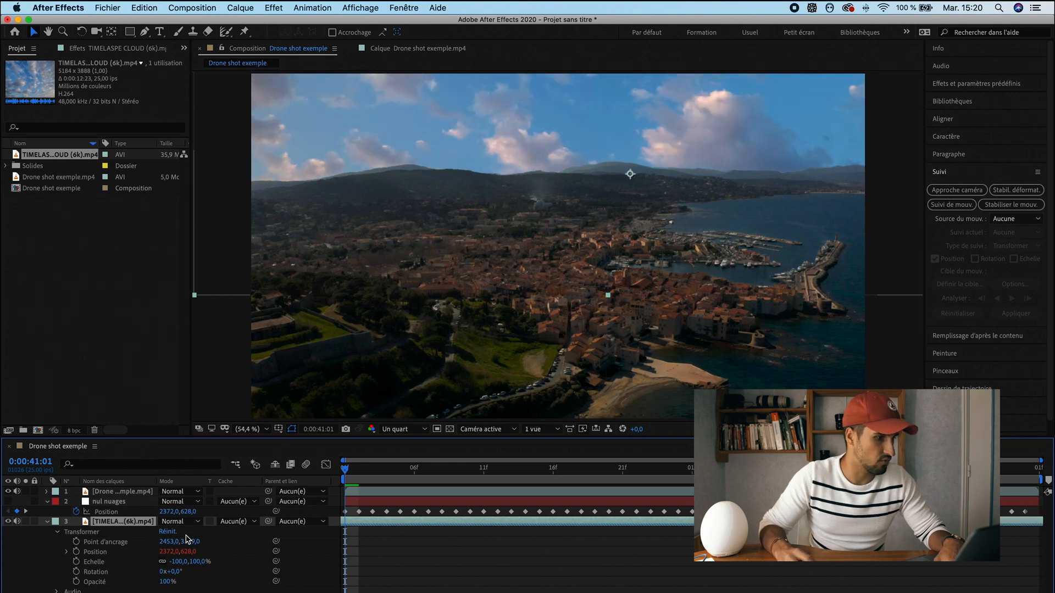
Set the cloud layer's Point d'ancrage Y to 3349 and preview the composition
left_click_drag(188, 541, 22, 569)
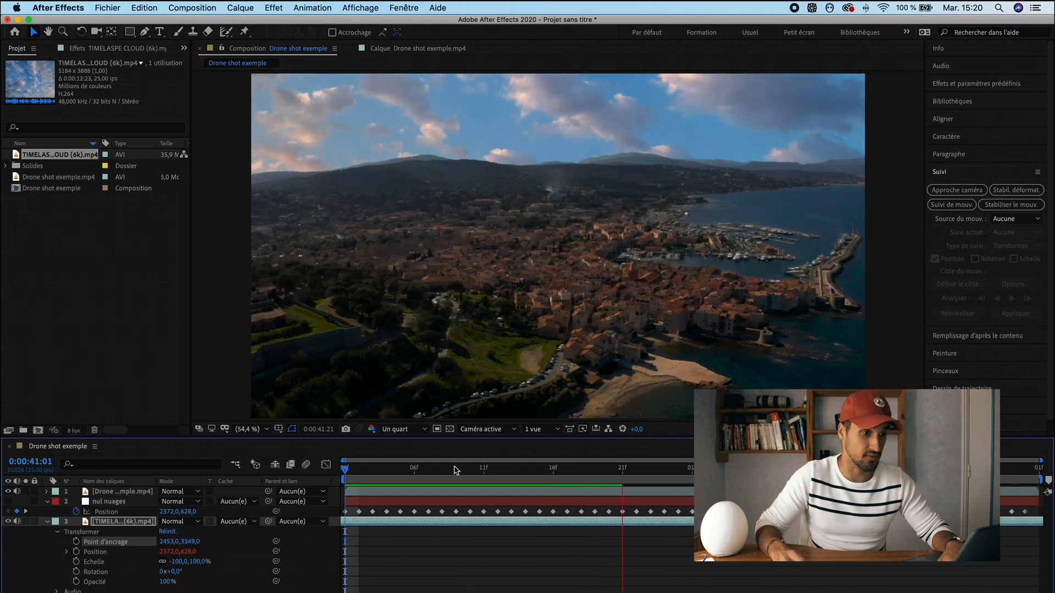
key("space")
key("space")
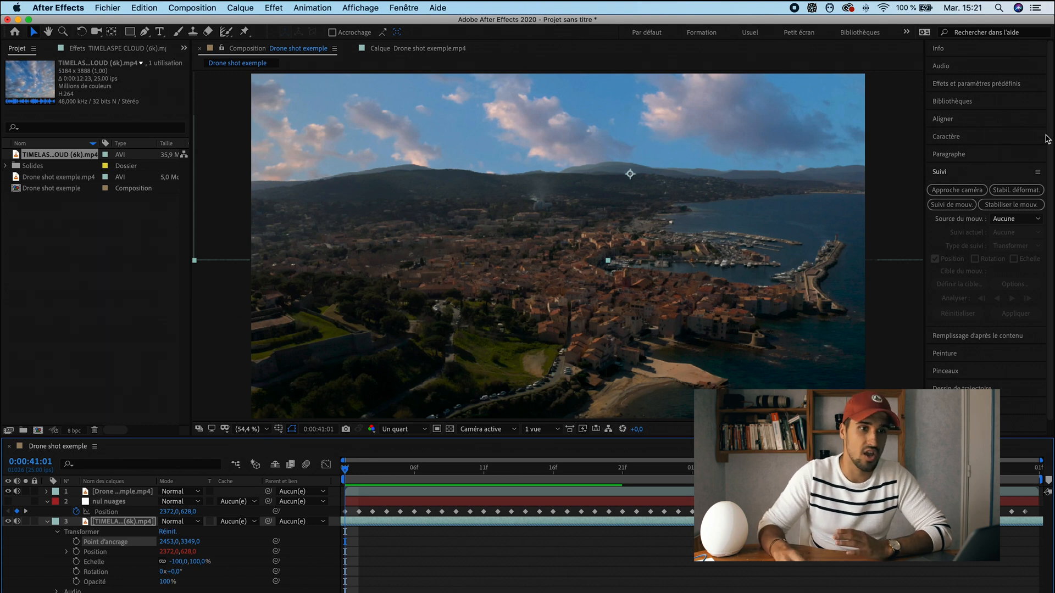
Switch to a workspace with Effets et paramètres prédéfinis expanded and search the effects for "lumetri"
left_click(950, 172)
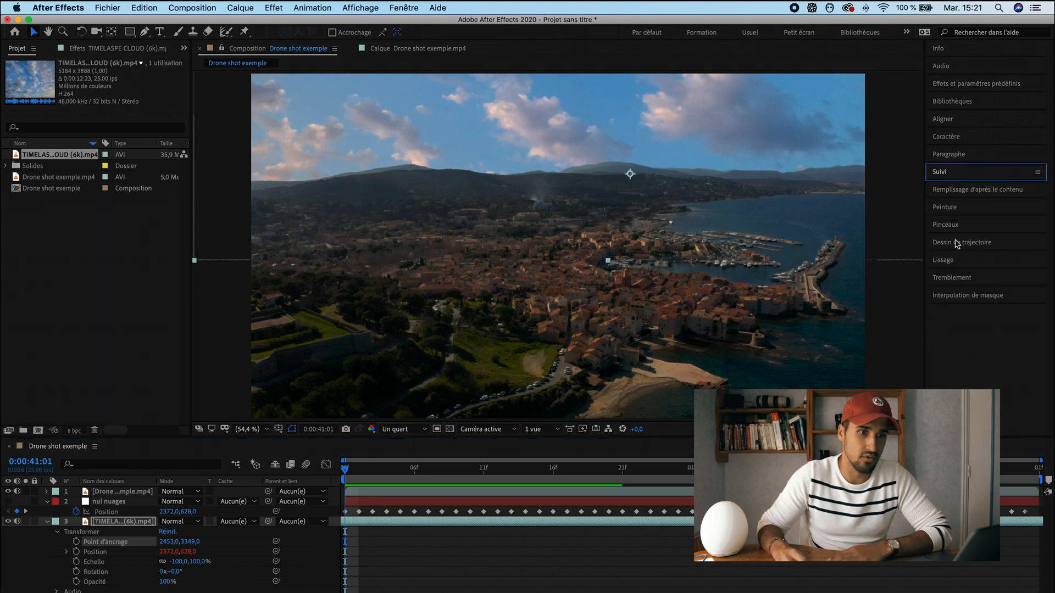
left_click(906, 33)
left_click(943, 99)
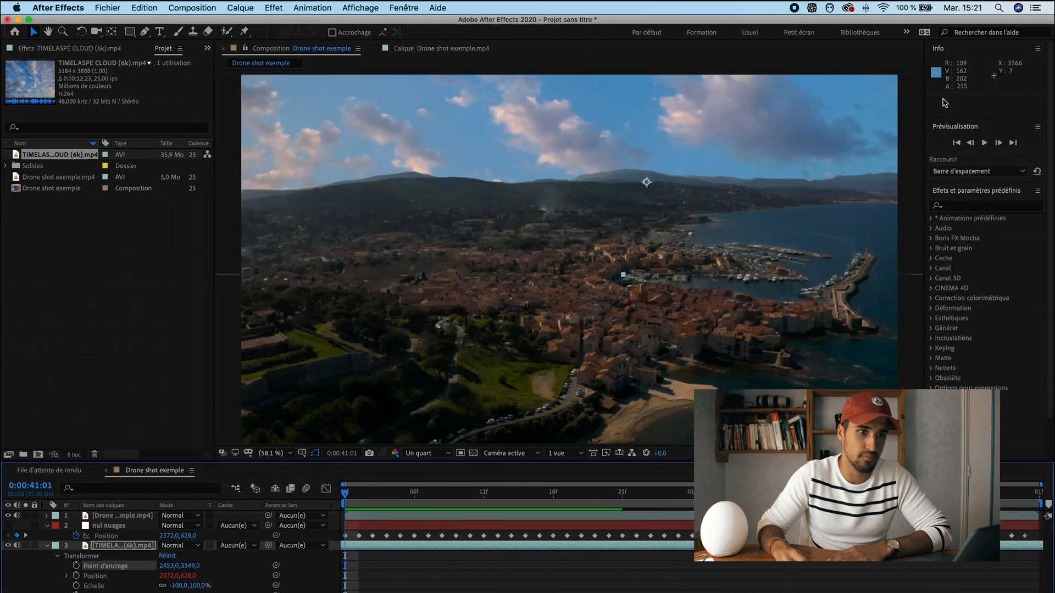
left_click(974, 207)
type("lumetri")
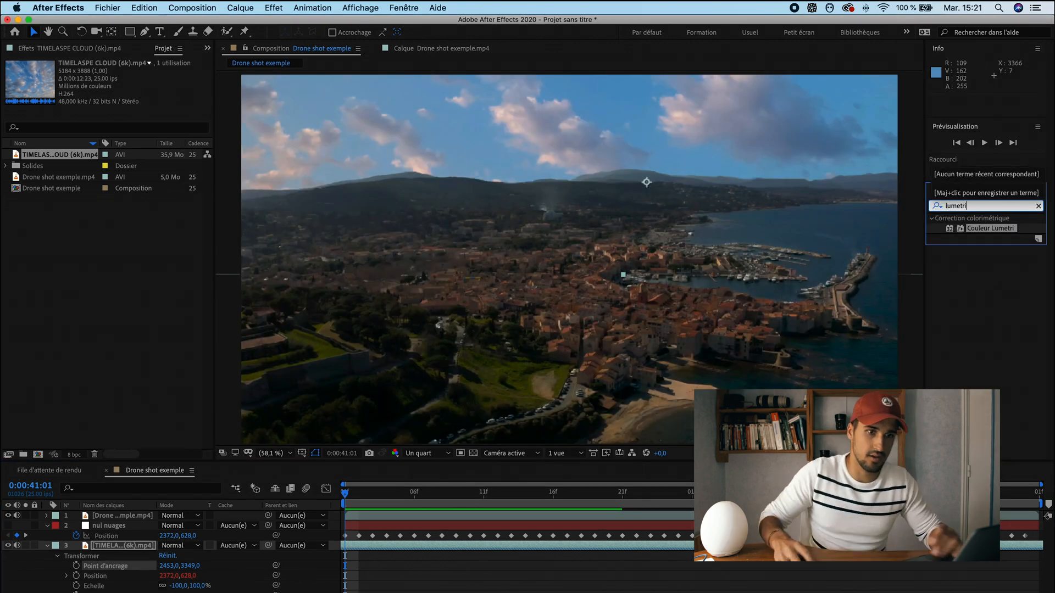
Apply Couleur Lumetri to the drone layer and set its Exposition to 0,1 and Contraste to 34,0
left_click_drag(990, 228, 122, 520)
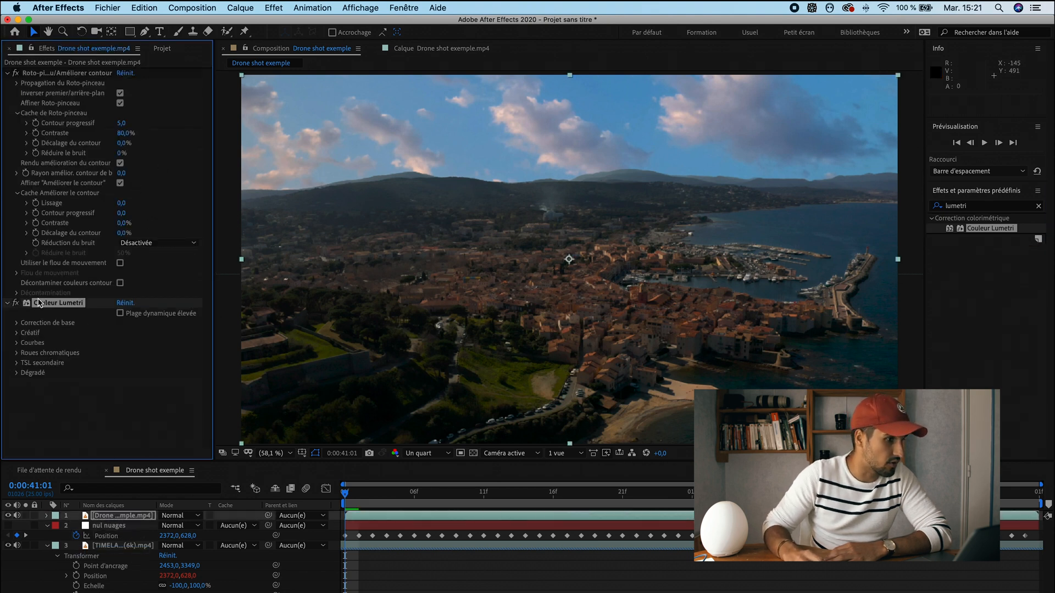
left_click(17, 324)
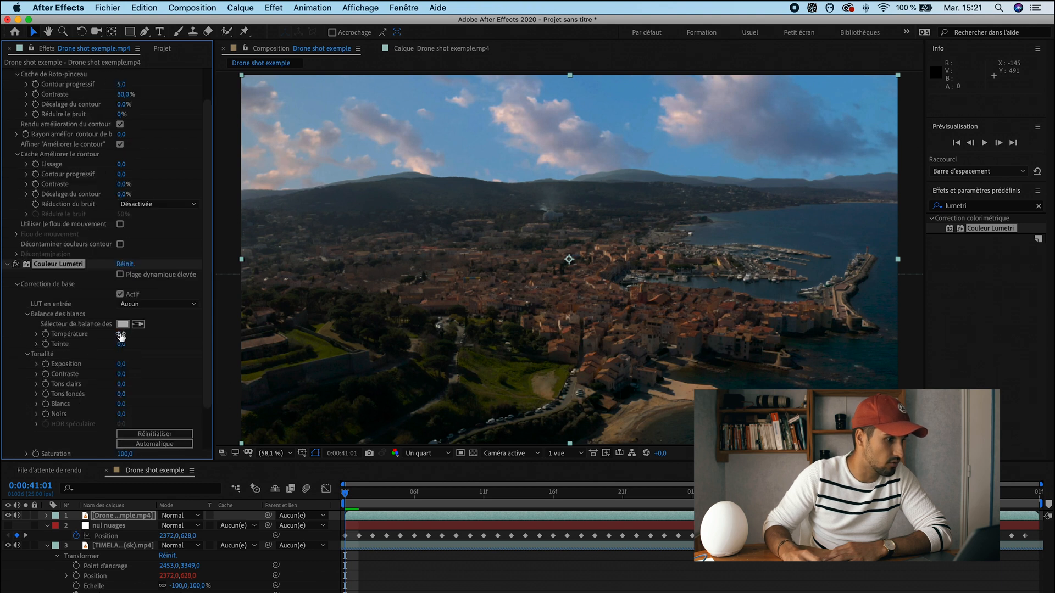
left_click_drag(126, 367, 127, 364)
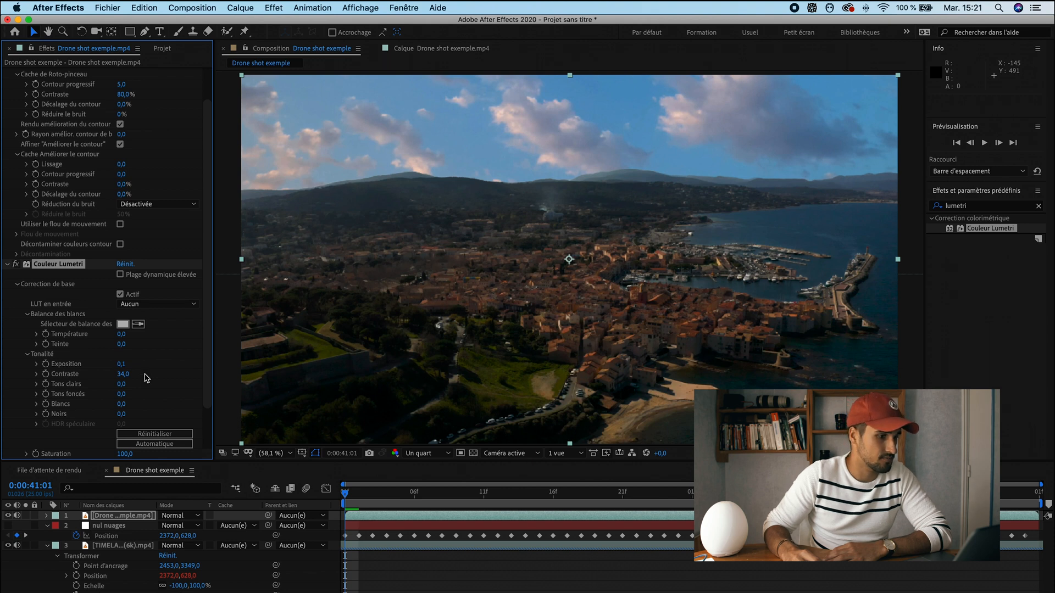
Apply Couleur Lumetri to the TIMELASPE CLOUD (6k).mp4 layer and set its Exposition to 0,8
left_click(124, 546)
left_click_drag(989, 228, 125, 547)
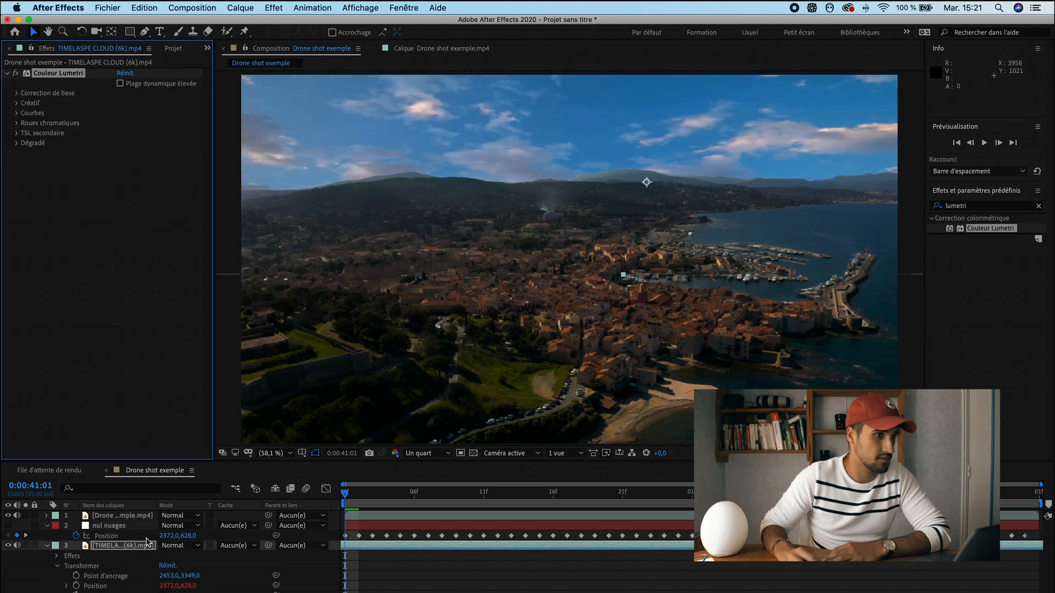
left_click(16, 93)
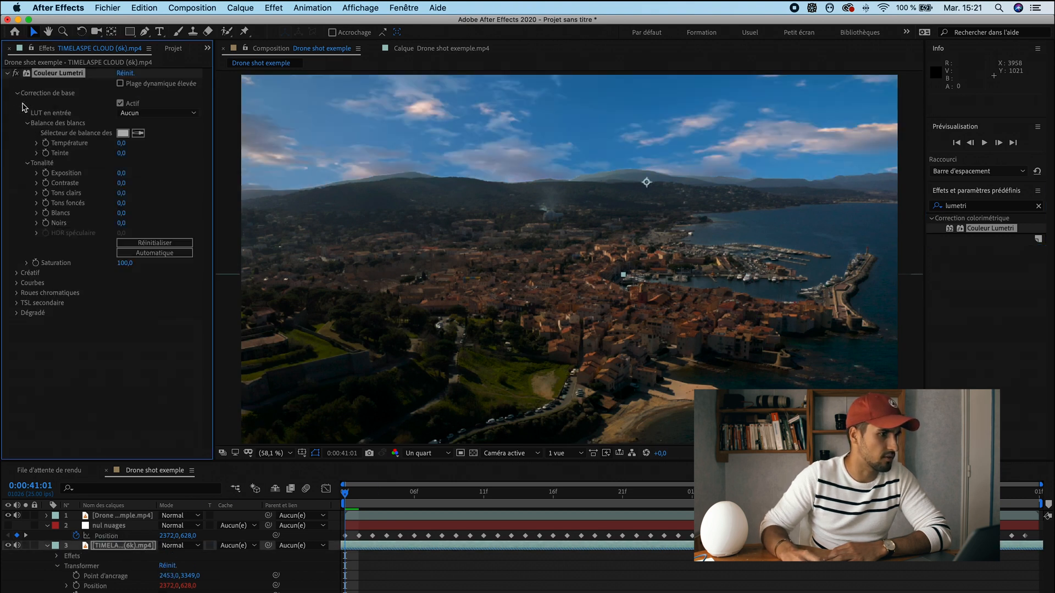
left_click_drag(126, 174, 127, 175)
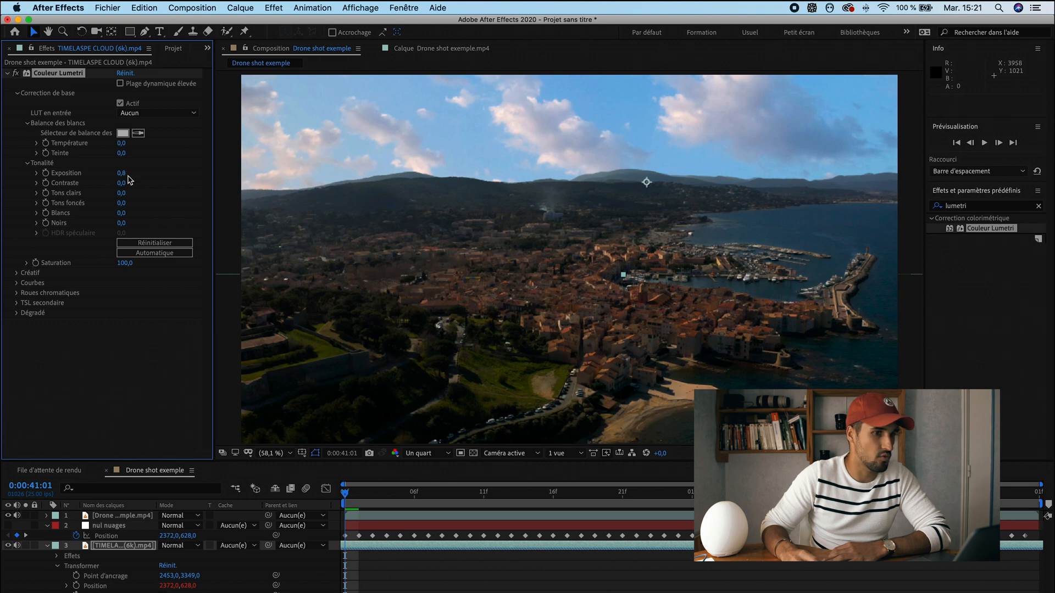
Play back the composition from 0:00:41:01 to check the clouds' motion and color match with the drone shot
key("space")
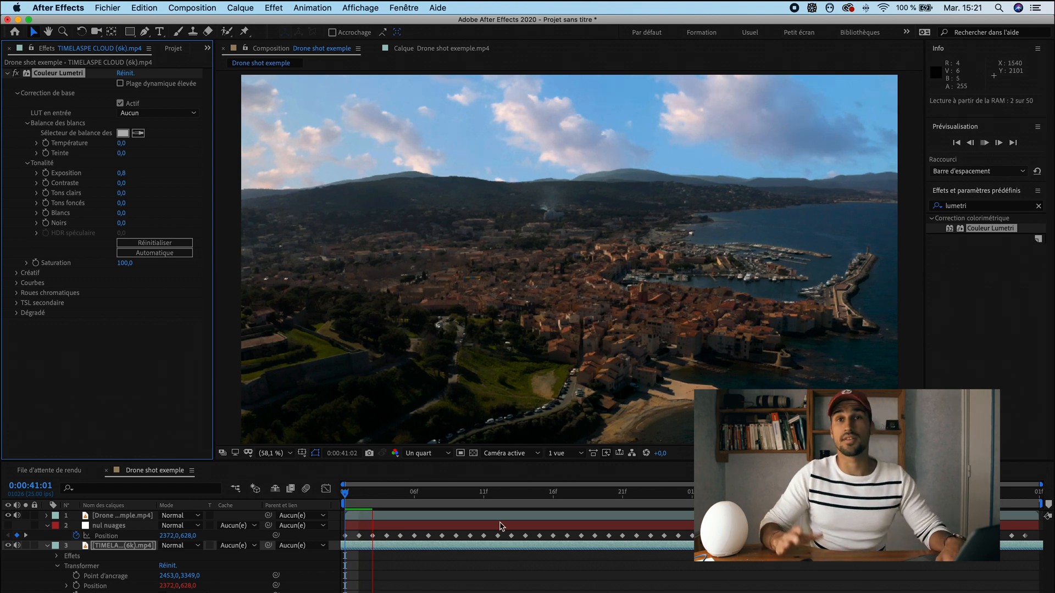
key("space")
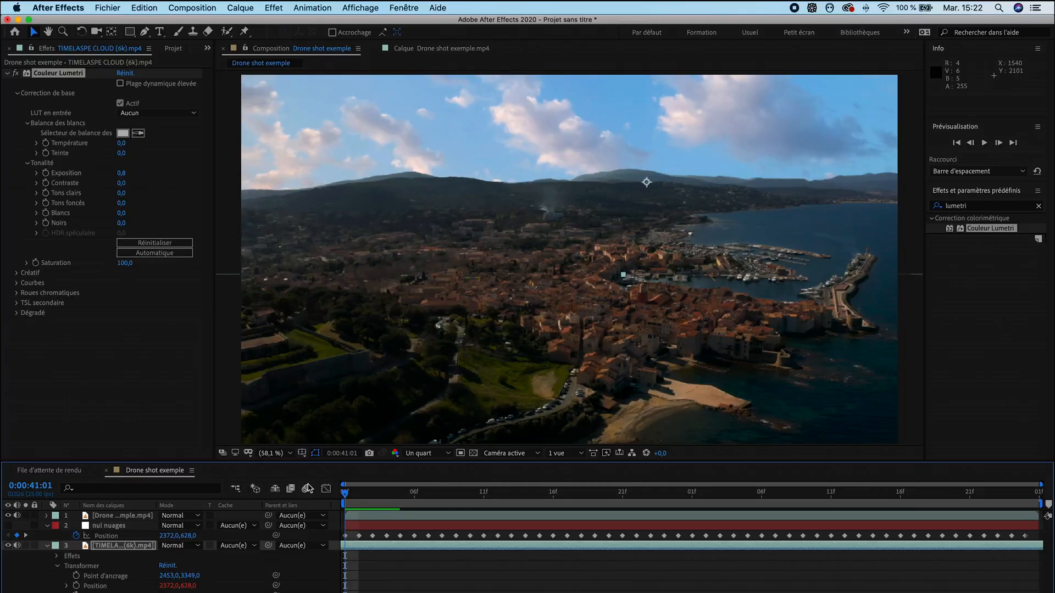
key("space")
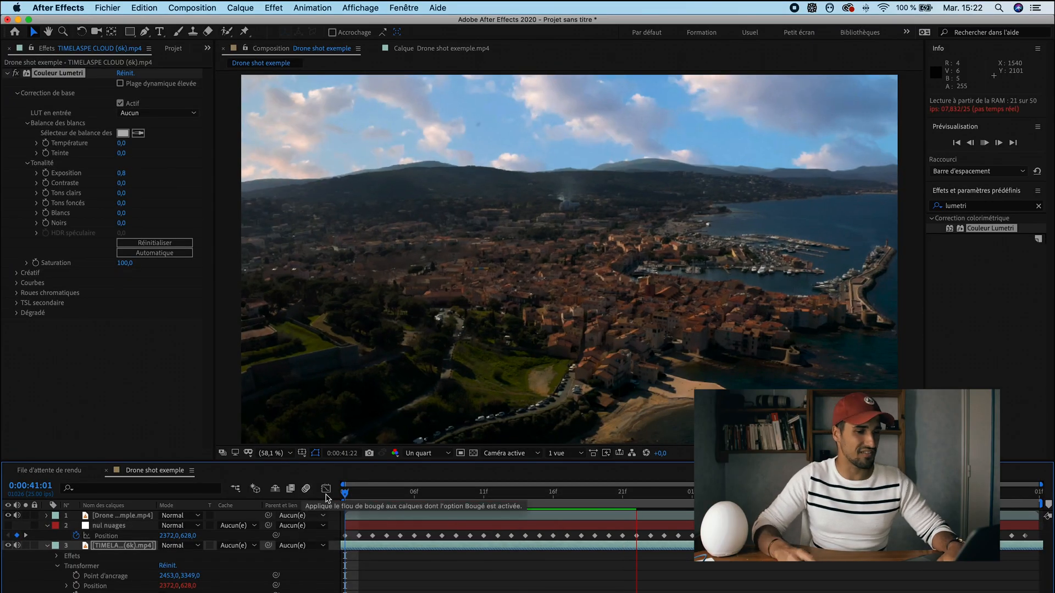
key("space")
key("space")
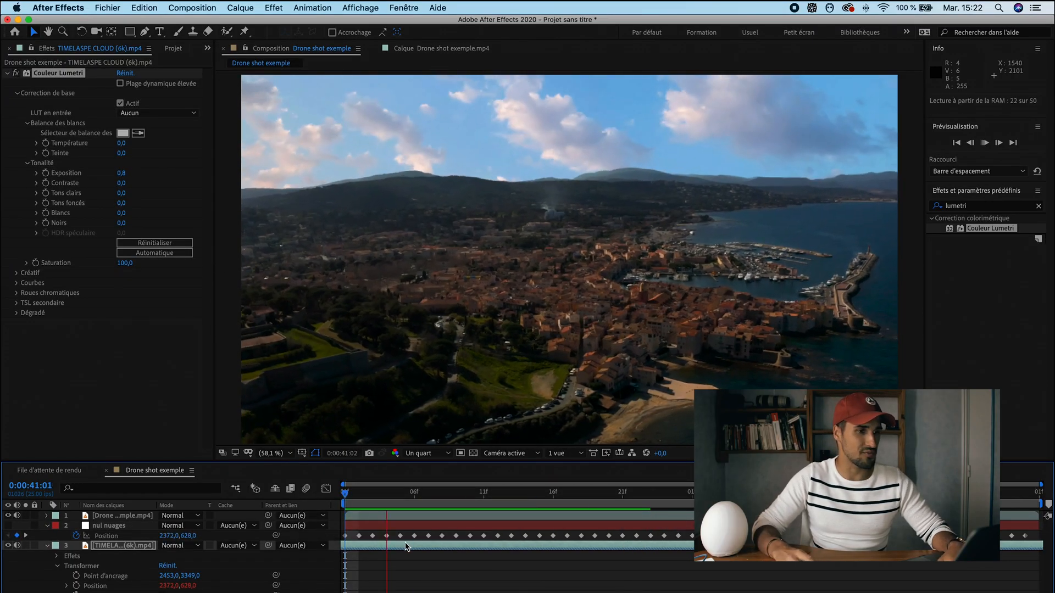